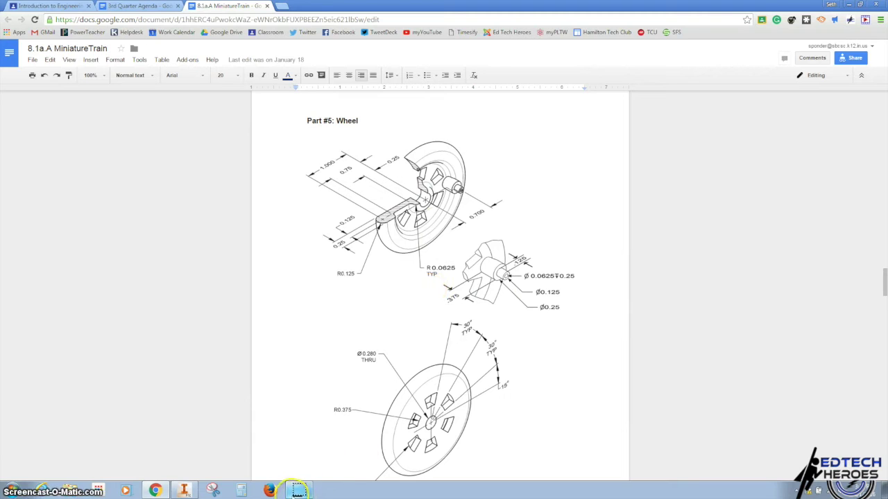
- Switch to Autodesk Inventor and start a base view of the Wheel SP.ipt part from the Train folder
left_click(186, 490)
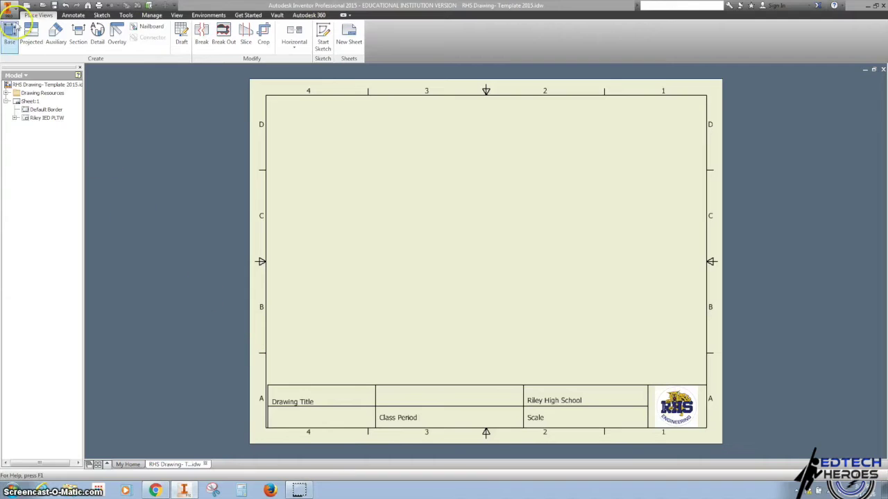
left_click(10, 31)
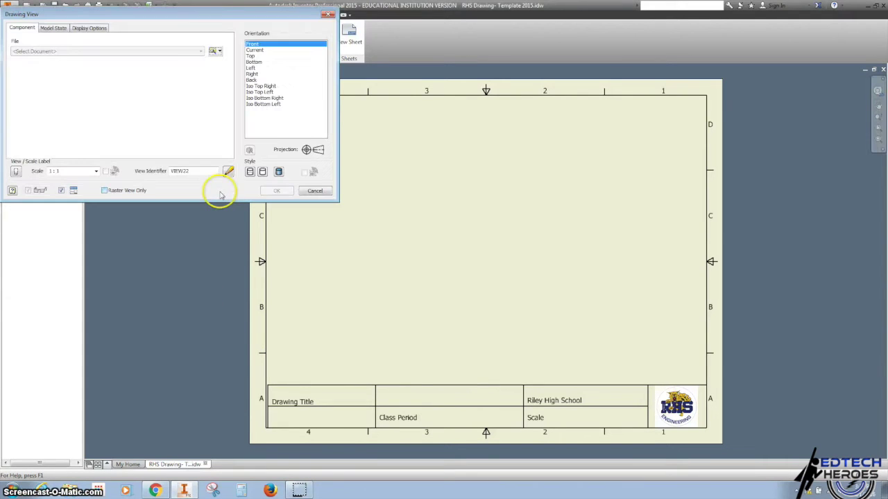
left_click(213, 52)
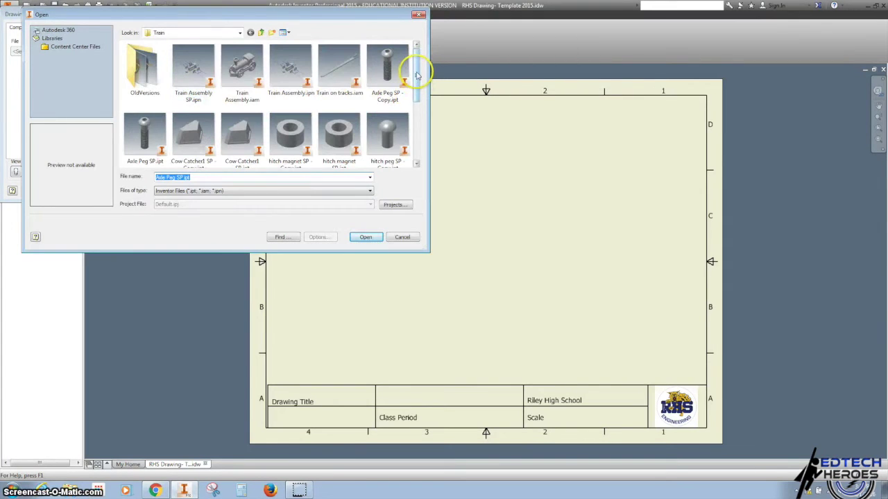
left_click_drag(416, 73, 414, 129)
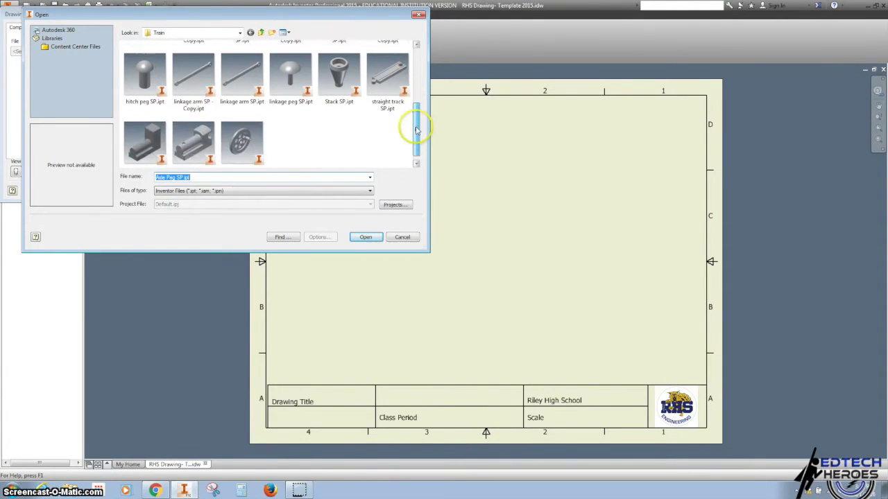
double_click(241, 137)
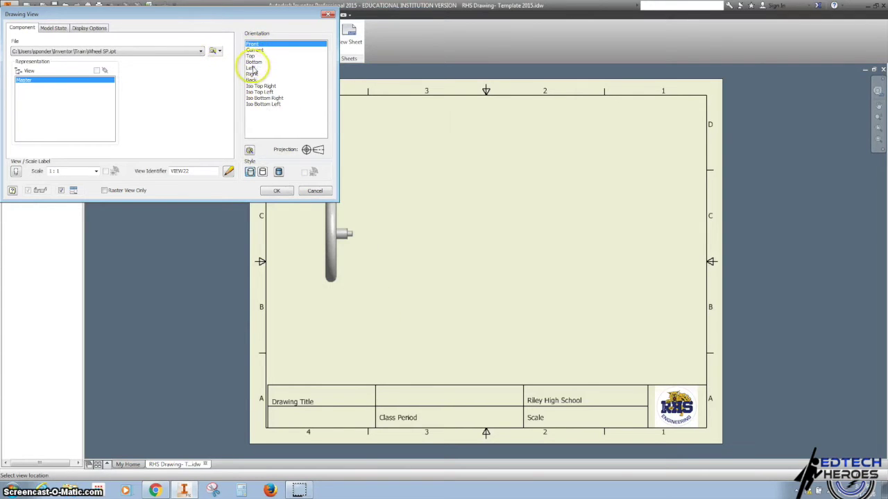
- Define a custom view orientation for the base view that looks straight at the wheel's Right face
left_click(250, 151)
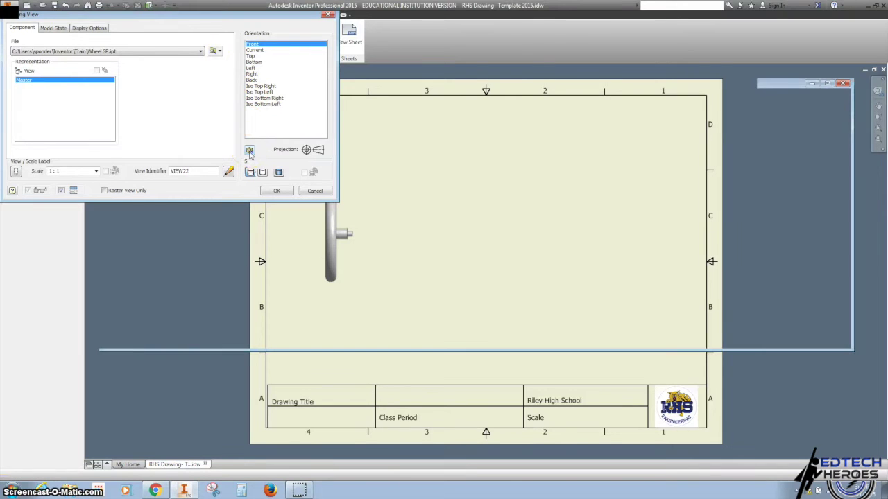
left_click(864, 124)
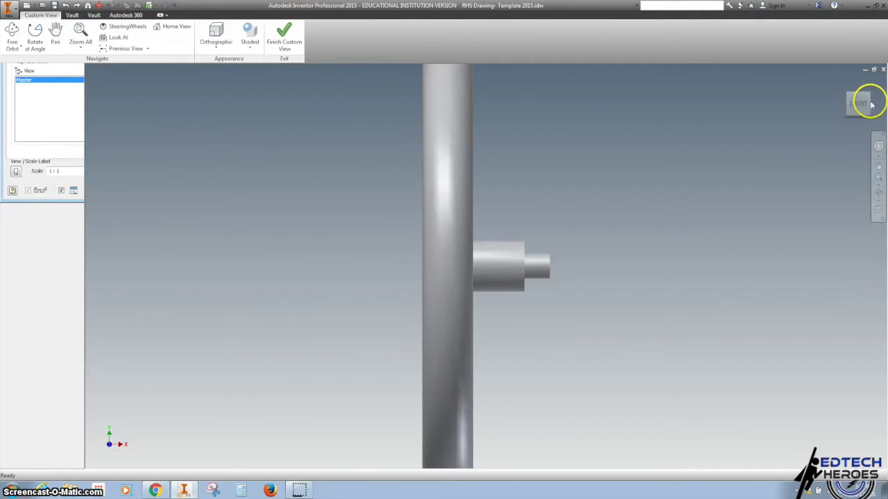
left_click(872, 108)
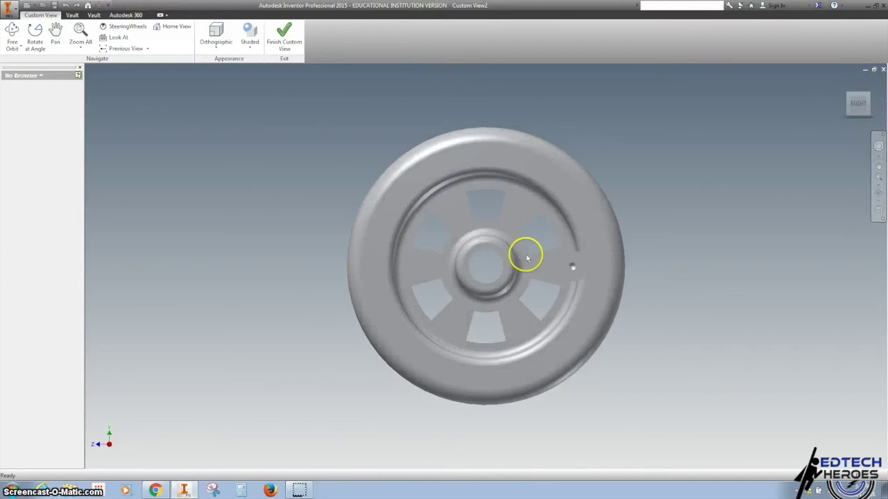
left_click(284, 33)
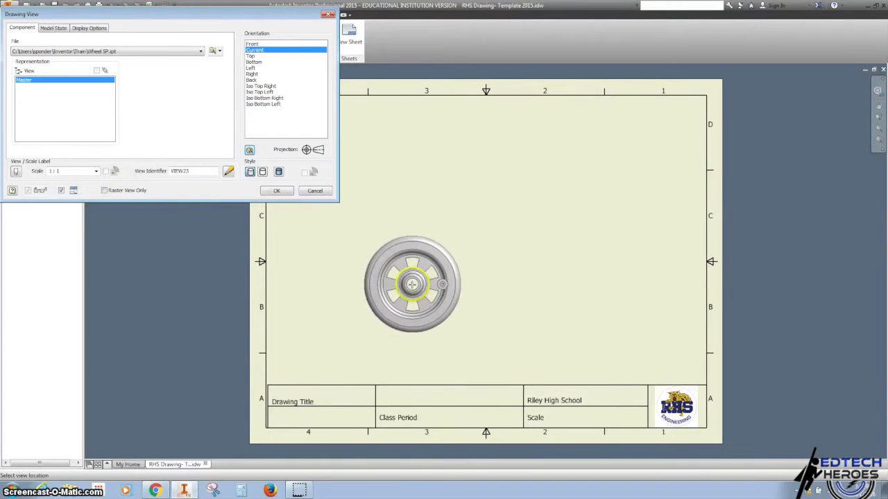
- Try a 2:1 scale for the base view, and return the scale to 1:1
left_click(95, 171)
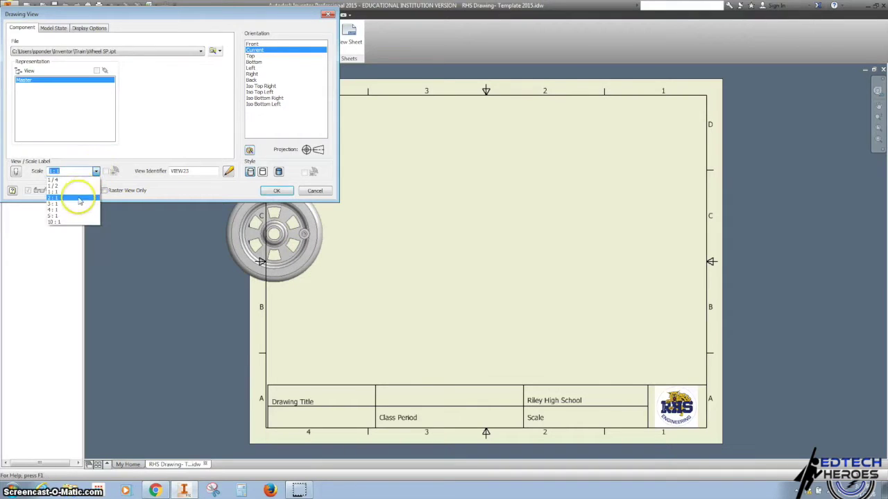
left_click(77, 200)
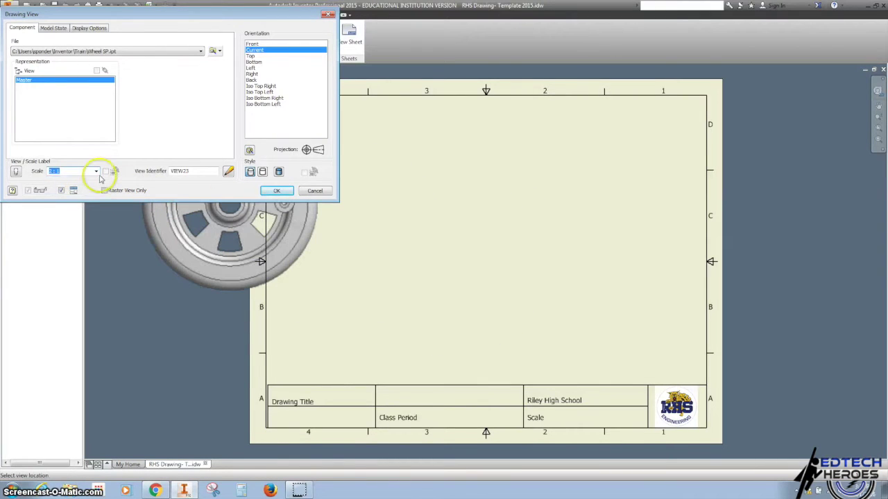
left_click(96, 170)
left_click(74, 198)
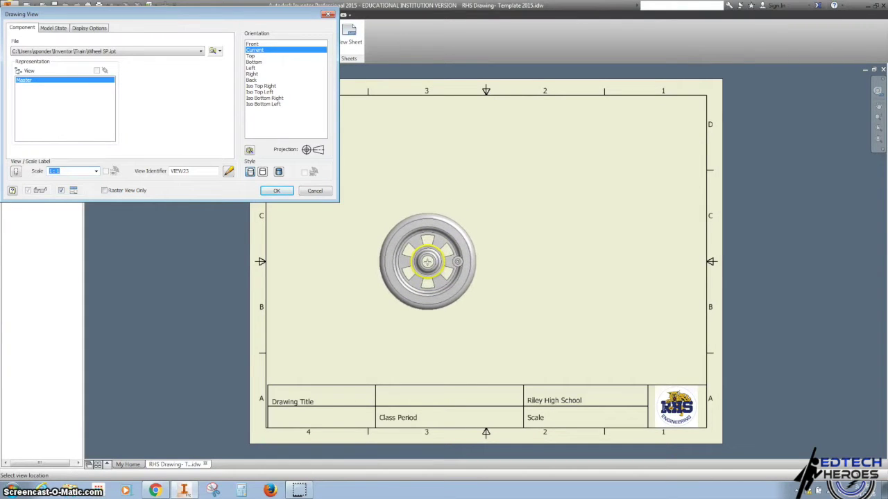
- Place the wheel's base view and create projected views above, below and on both sides, plus an isometric view in the sheet's upper-right corner
left_click(429, 188)
left_click(424, 163)
left_click(341, 254)
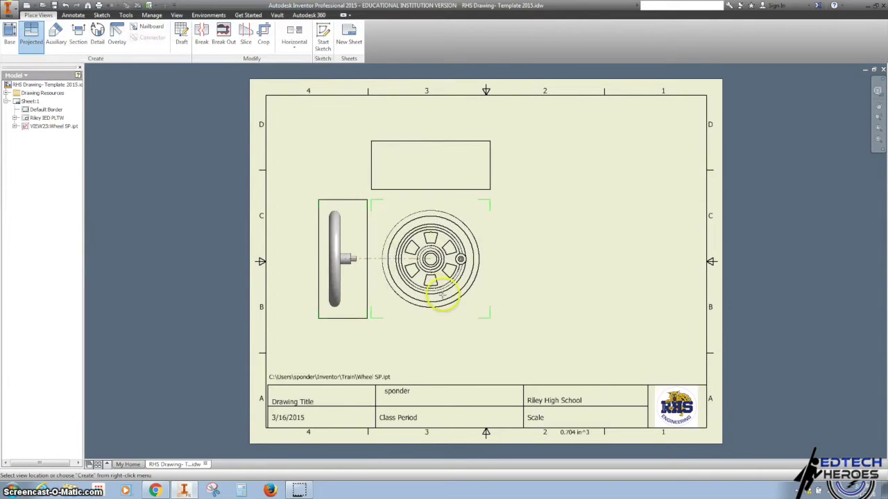
left_click(448, 338)
left_click(532, 261)
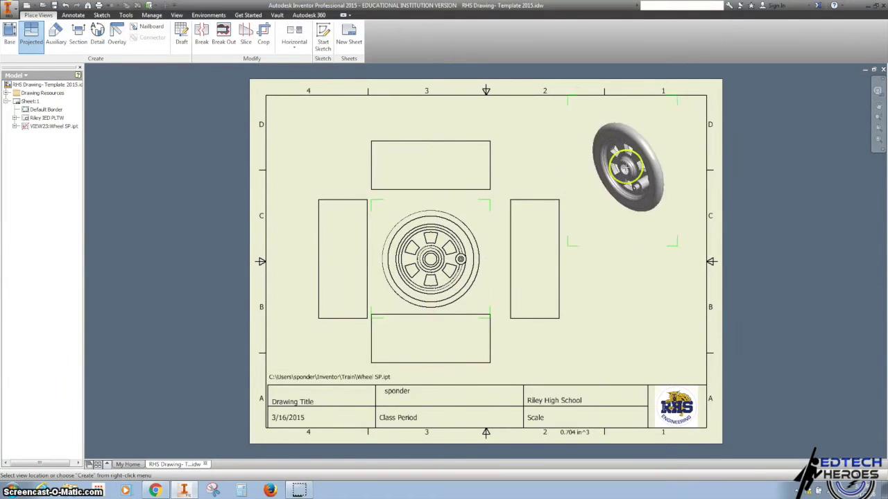
left_click(639, 153)
right_click(555, 152)
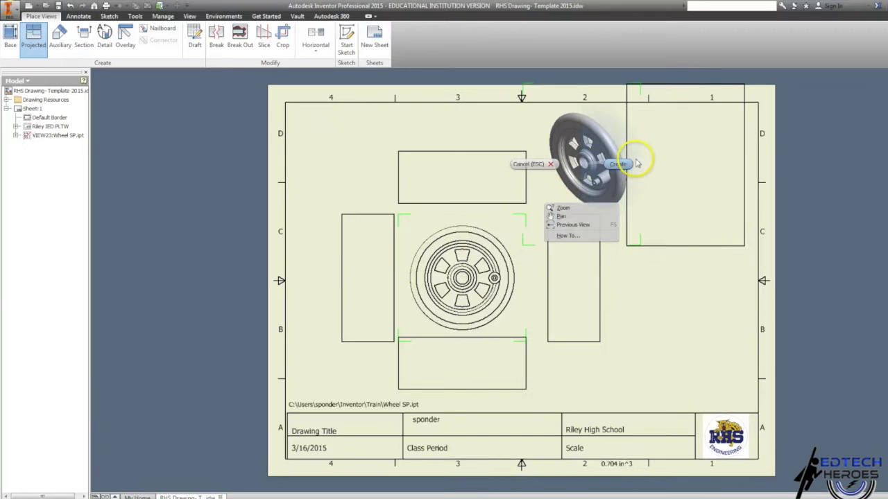
left_click(619, 165)
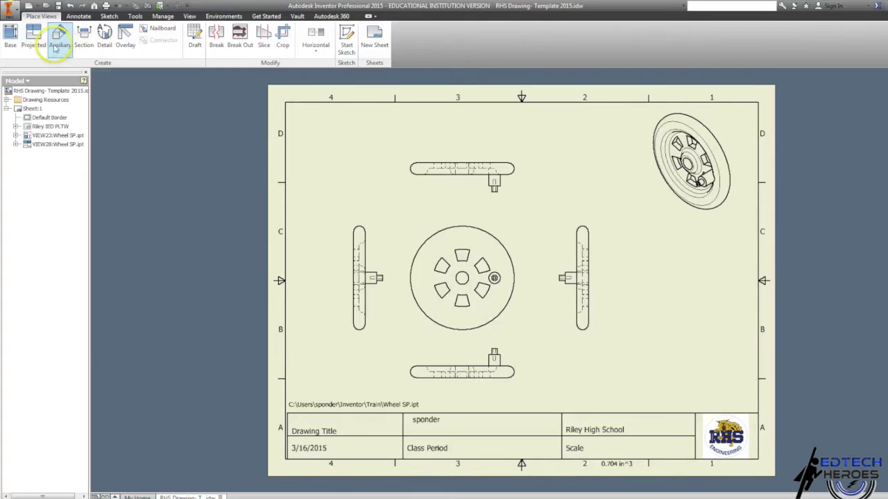
- Create a projected rear view of the wheel from the right side view, placed to its right
left_click(34, 35)
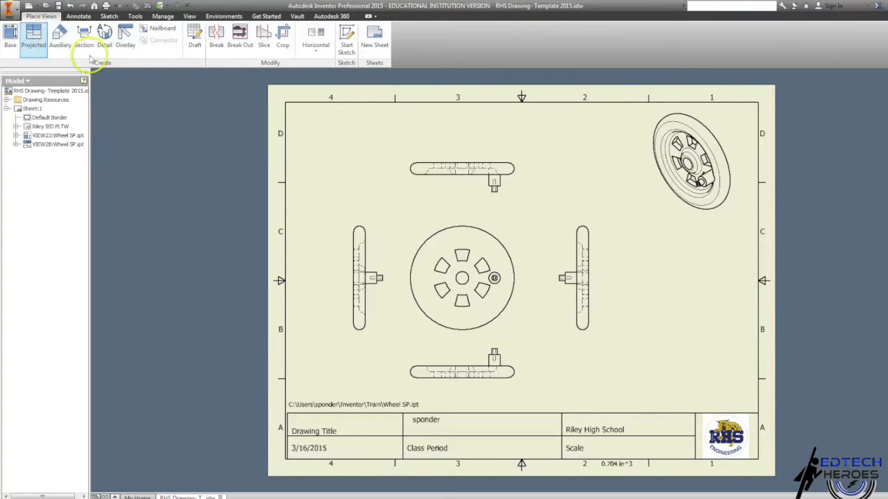
left_click(572, 278)
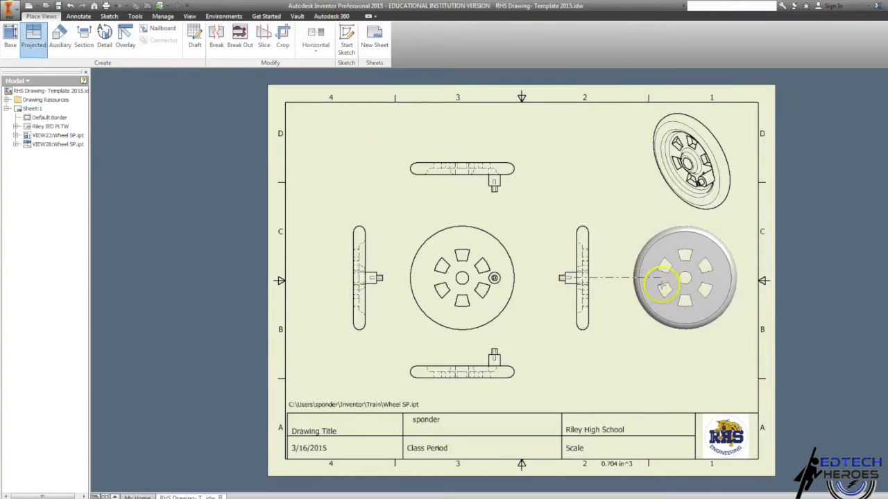
left_click(685, 277)
right_click(665, 281)
left_click(671, 286)
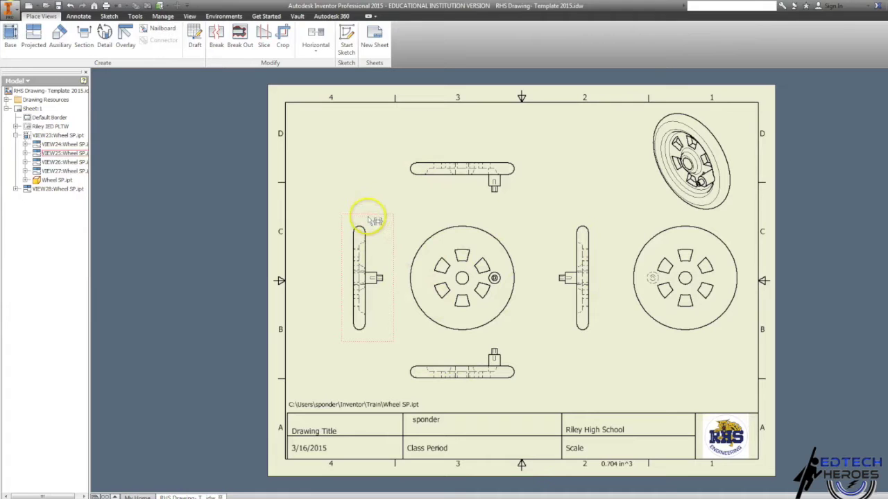
- Delete the side view left of the base view and the rear view at the sheet's far right
left_click(368, 221)
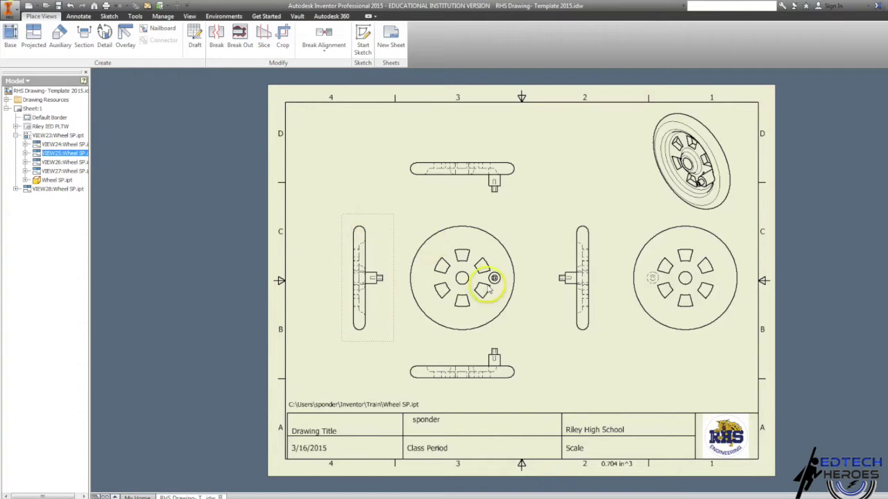
key("Delete")
left_click(514, 286)
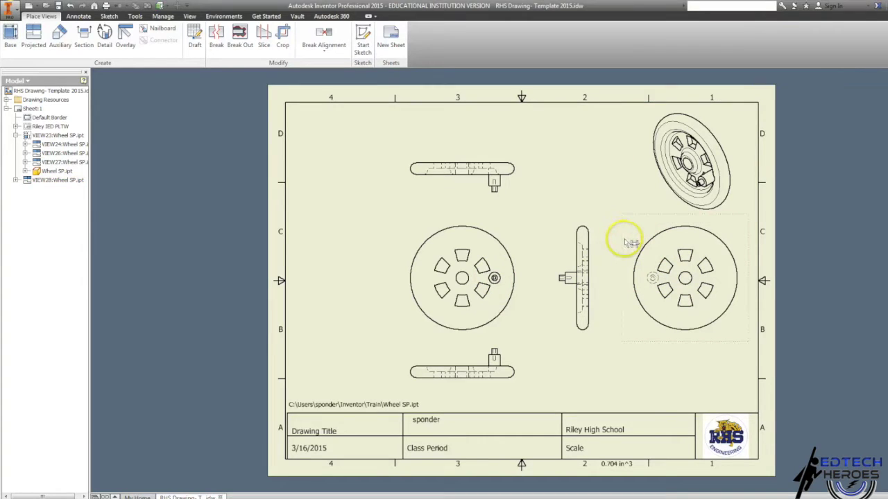
key("Delete")
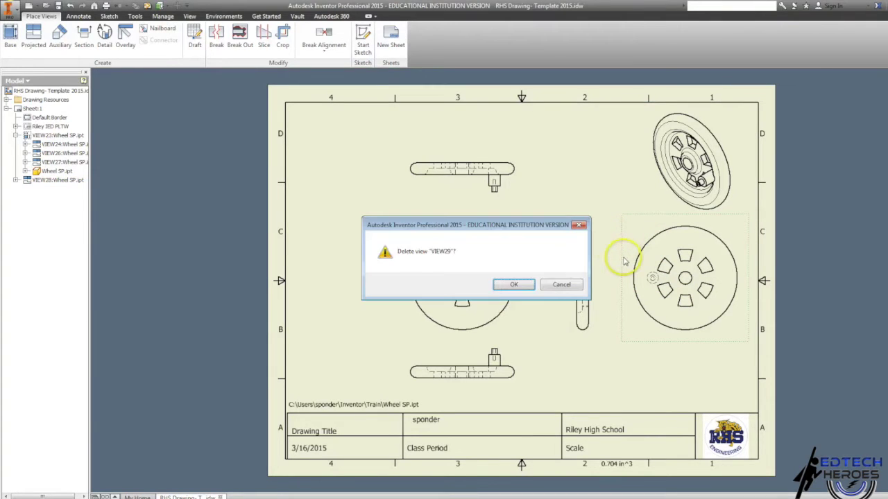
left_click(511, 283)
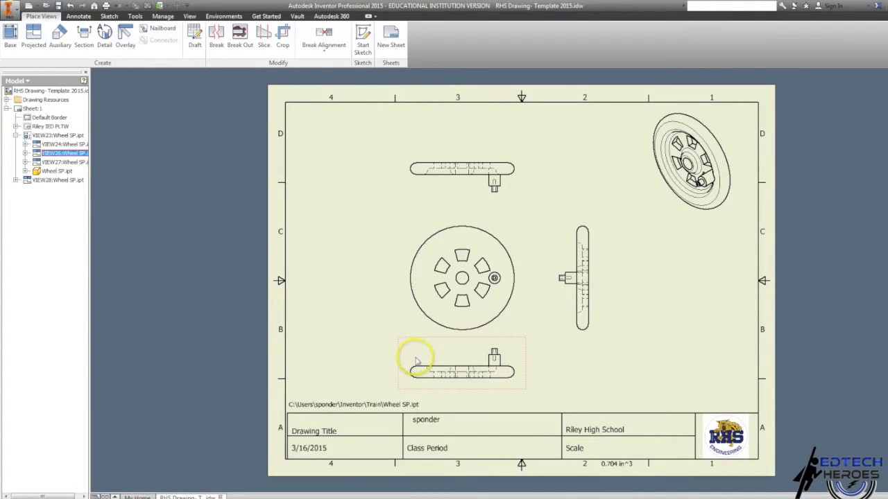
- Delete the projected view below the base view and the side view to its right
key("Delete")
left_click(511, 284)
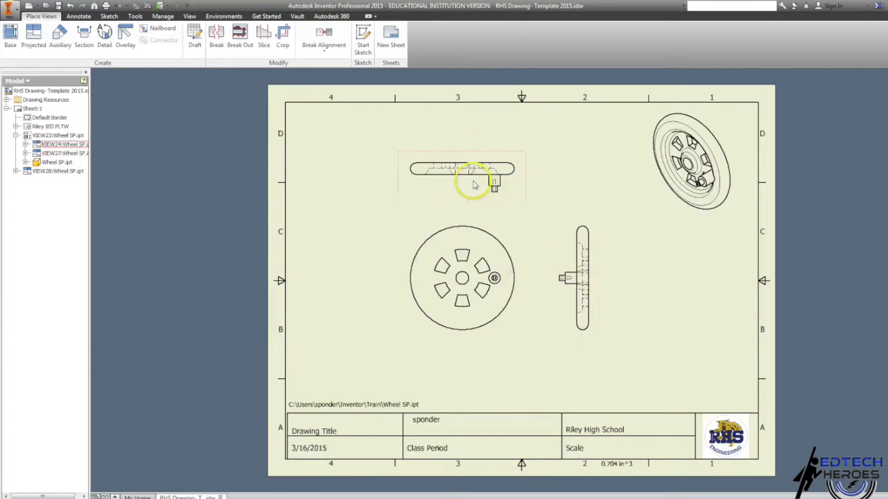
left_click(557, 226)
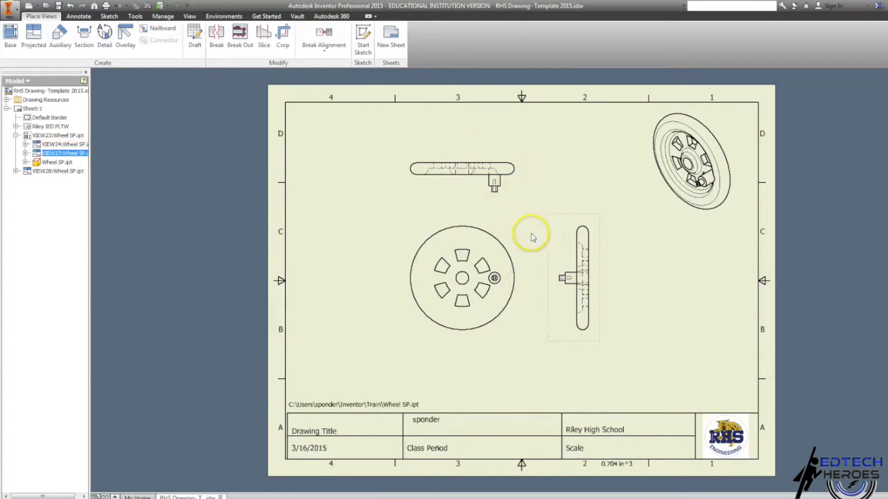
key("Delete")
left_click(512, 283)
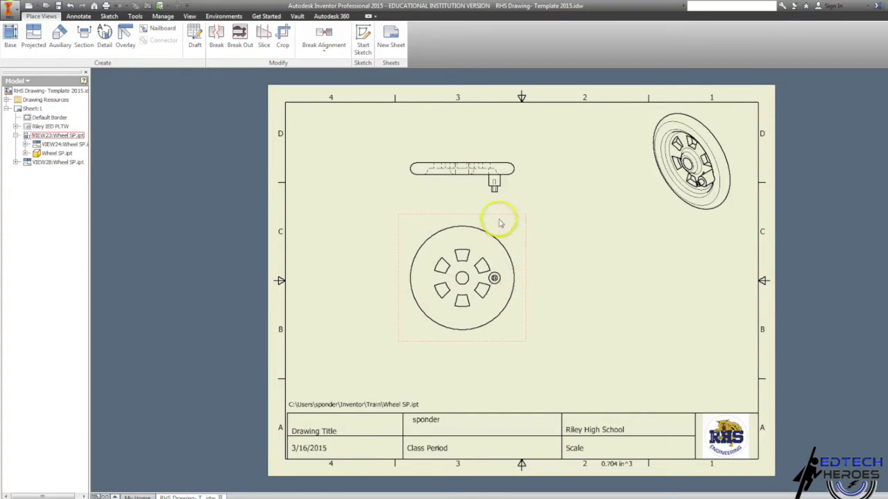
- Move the wheel's base view slightly down and to the left on the sheet
left_click_drag(500, 220, 459, 250)
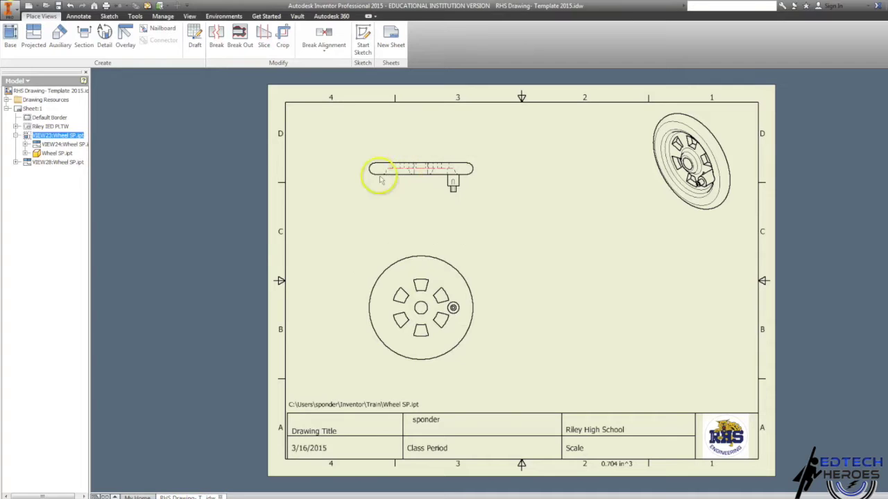
left_click(172, 103)
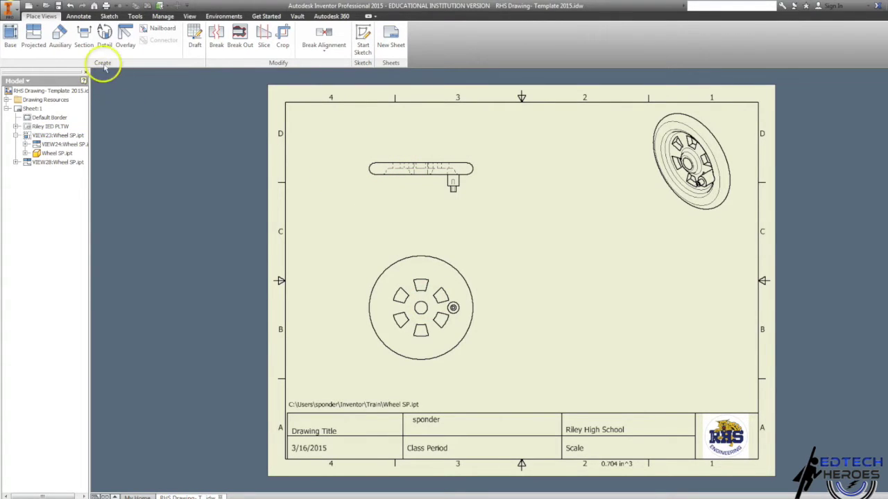
- Create a 2:1 detail view with a circular fence around the off-centre pin in the base view, placed above and to its right
left_click(104, 34)
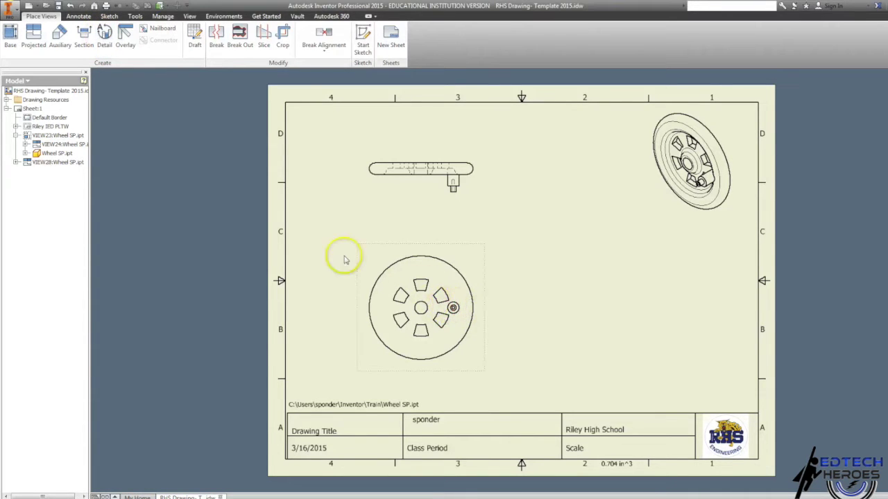
left_click(104, 35)
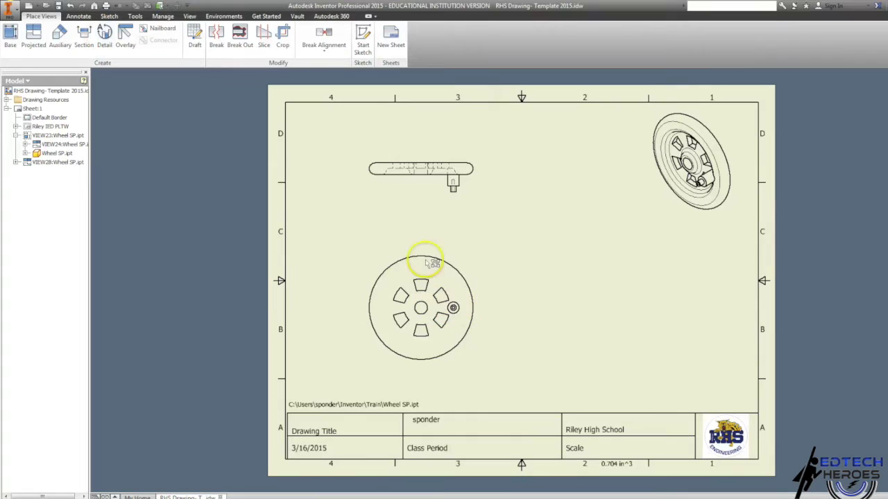
scroll(451, 312, "down", 3)
left_click(444, 299)
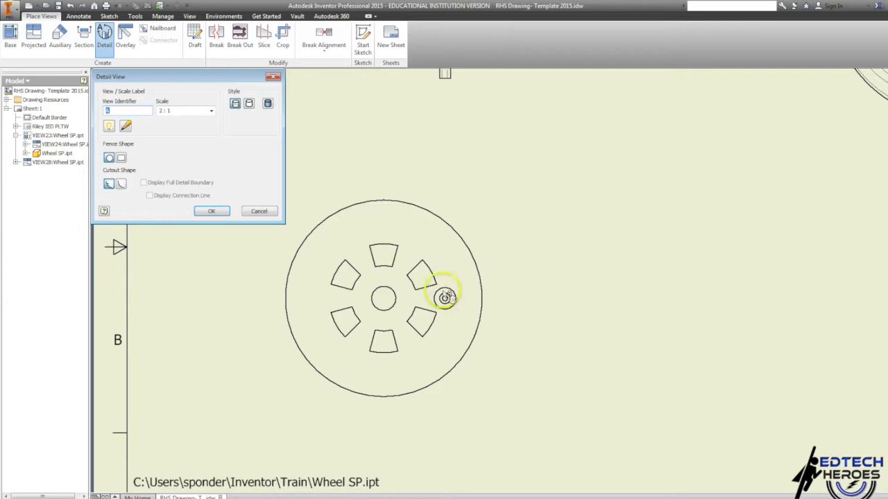
left_click(444, 299)
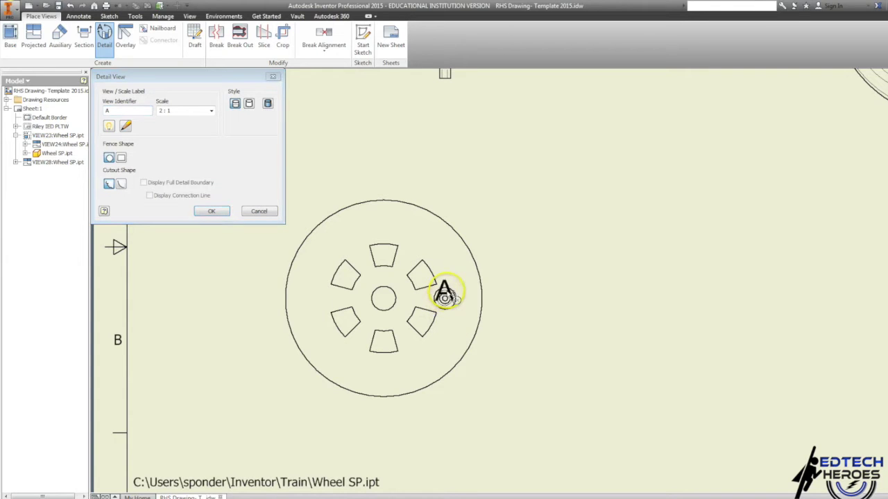
left_click(466, 262)
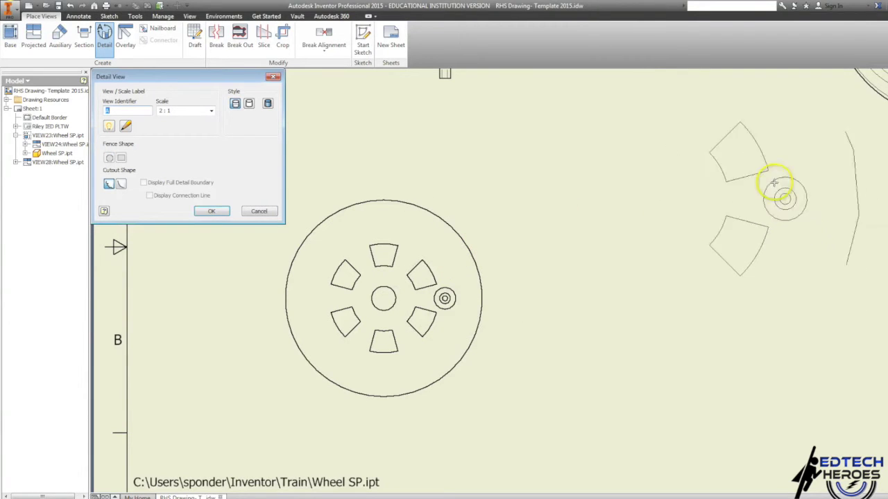
left_click(691, 142)
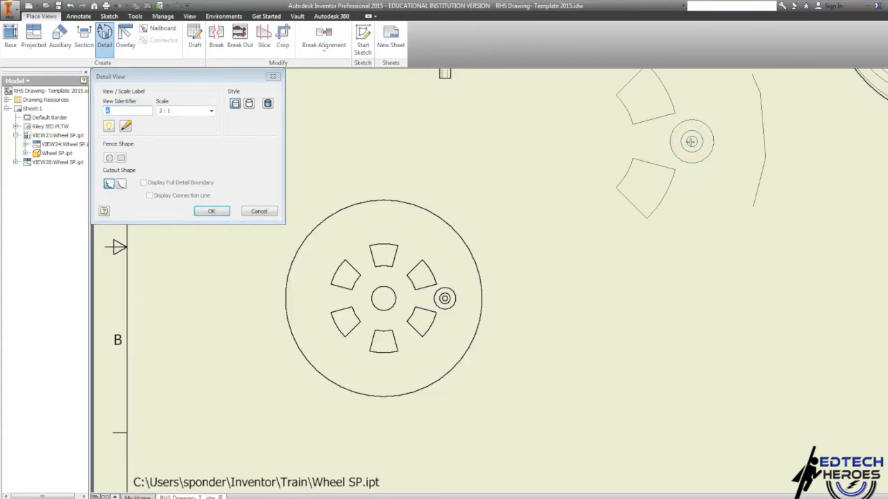
left_click(690, 164)
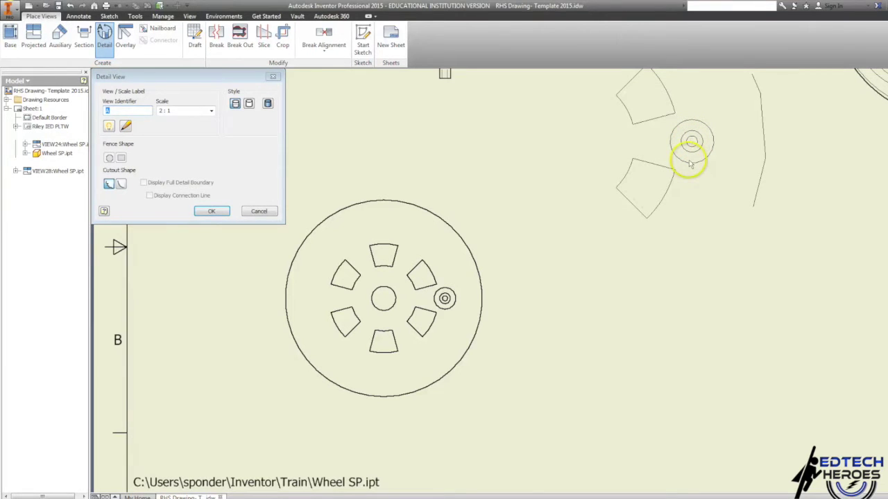
- Move detail view A slightly up and to the left, clear of the isometric view
key("Home")
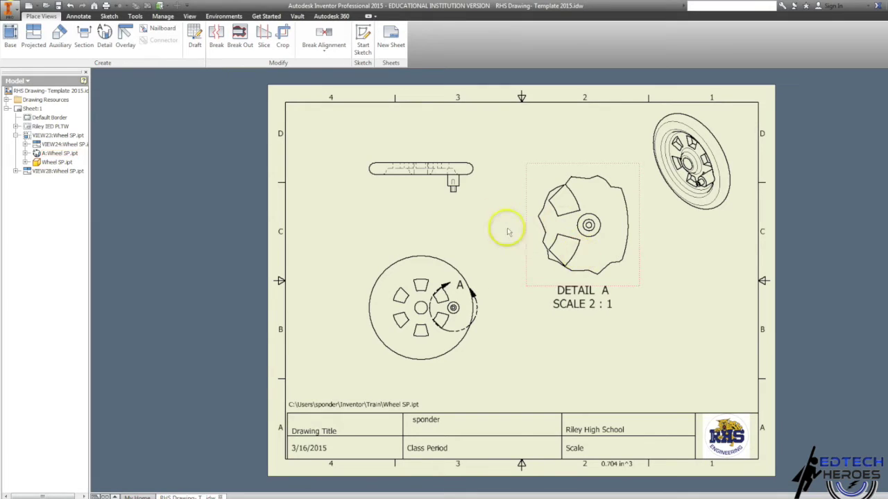
left_click_drag(573, 166, 561, 135)
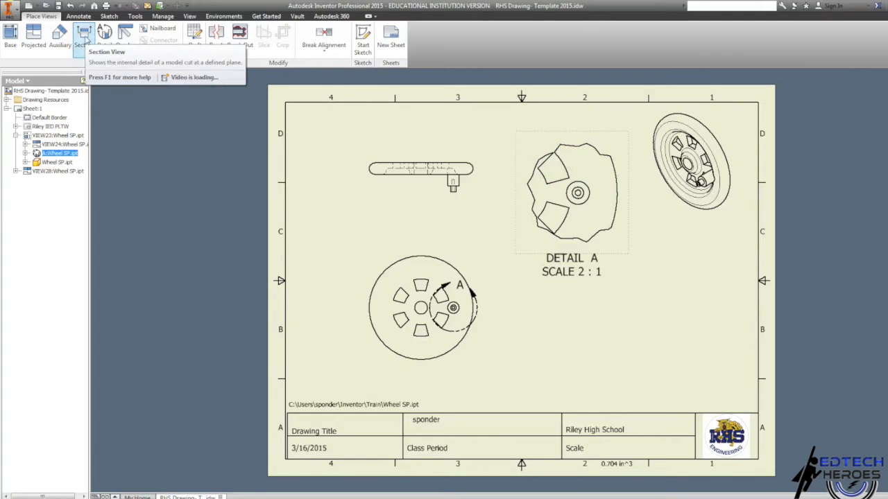
- Create a 1:1 section view along a vertical line from above the base view down to the hub centre, placed at the far right of the base view
left_click(84, 41)
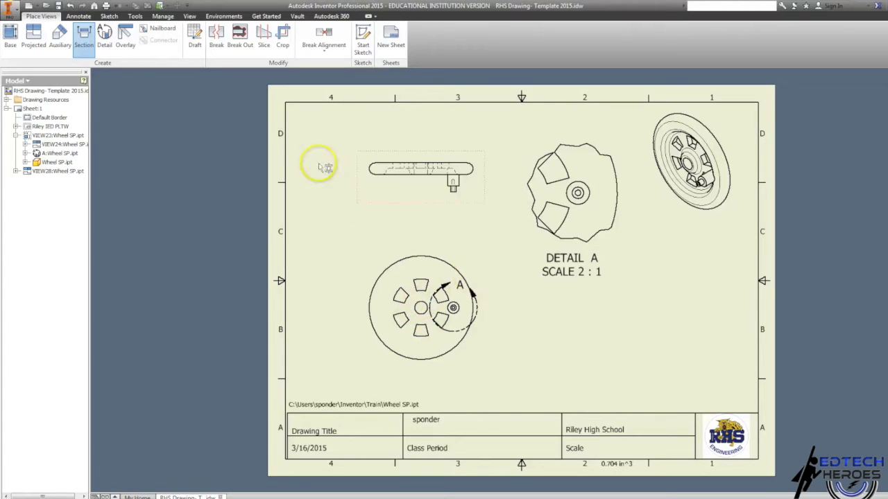
left_click(82, 41)
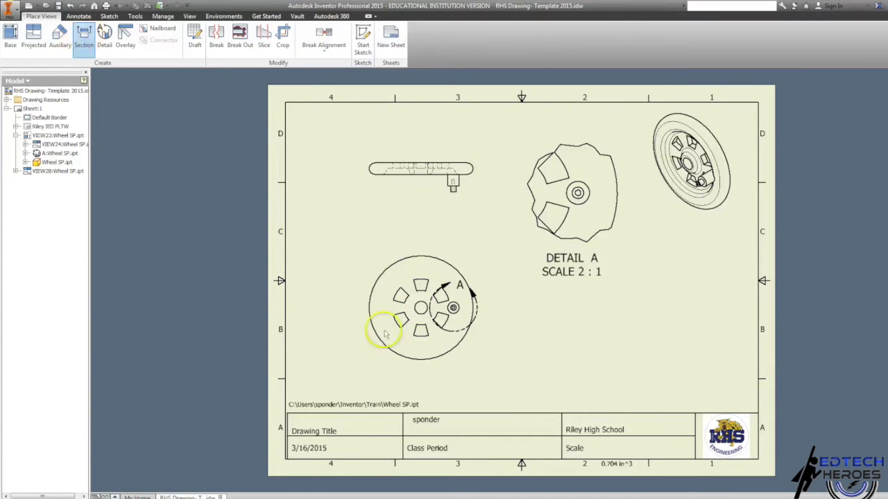
right_click(454, 241)
left_click(485, 232)
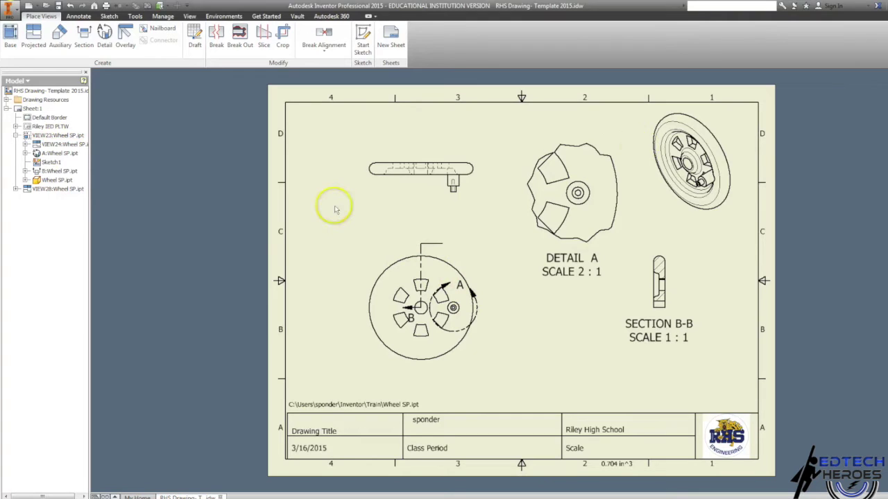
- Change the isometric wheel view to the shaded display style
double_click(737, 131)
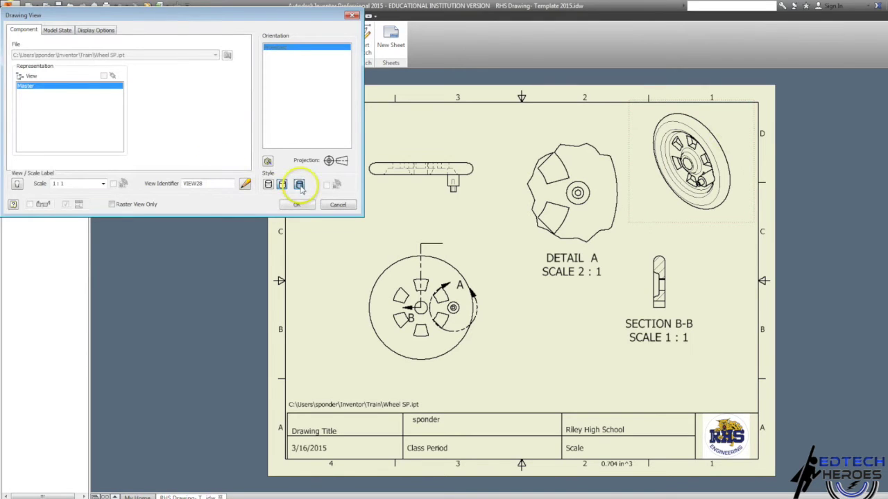
left_click(299, 184)
left_click(298, 205)
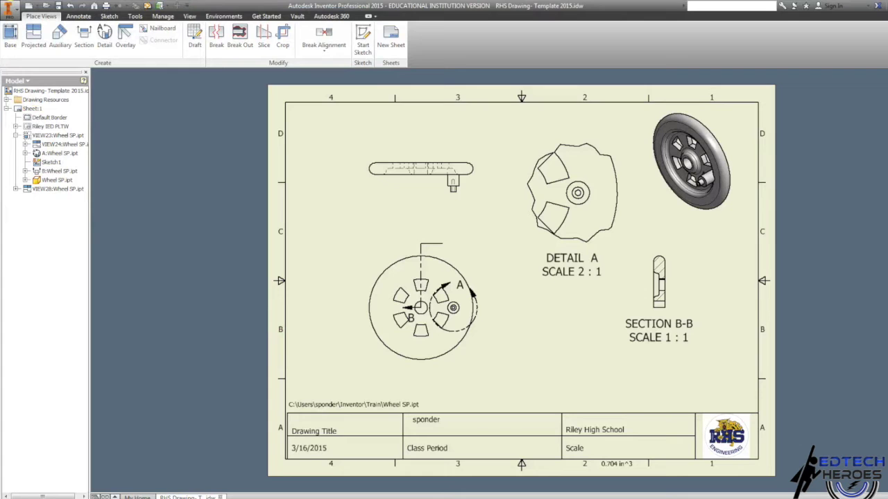
- Check the Part #5: Wheel dimensions in the MiniatureTrain Google Doc and return to the Inventor drawing
key("alt+Tab")
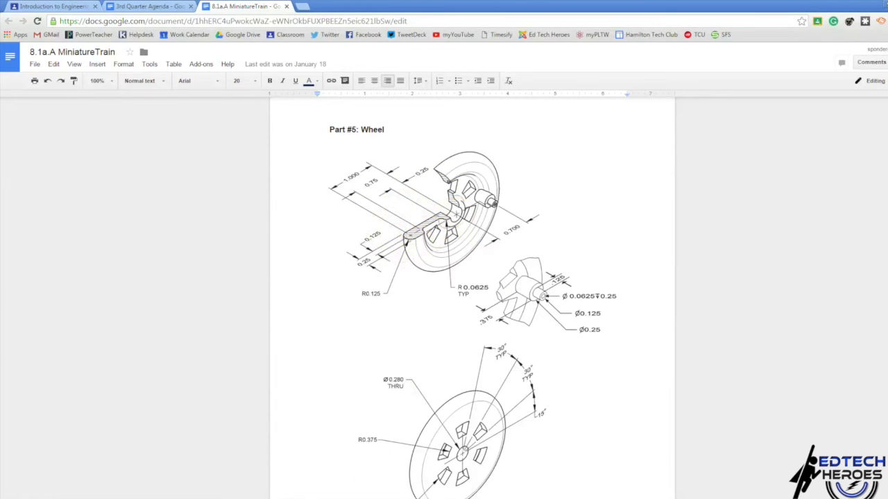
key("alt+Tab")
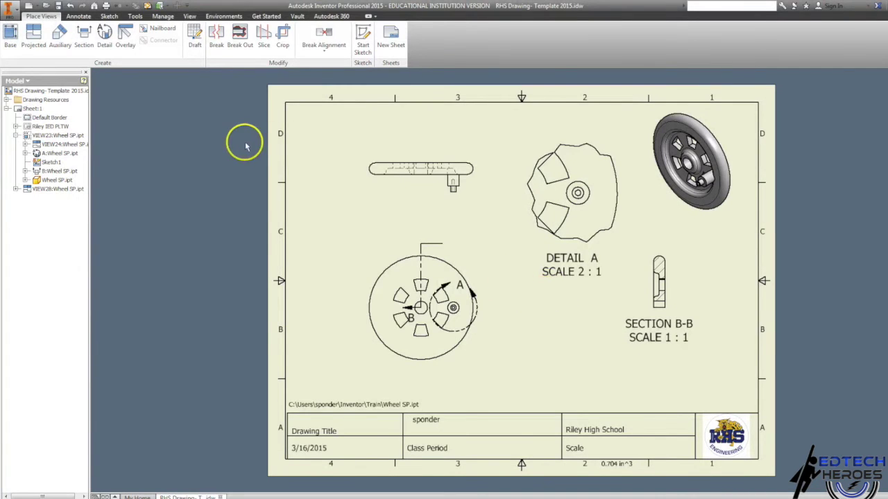
left_click(12, 11)
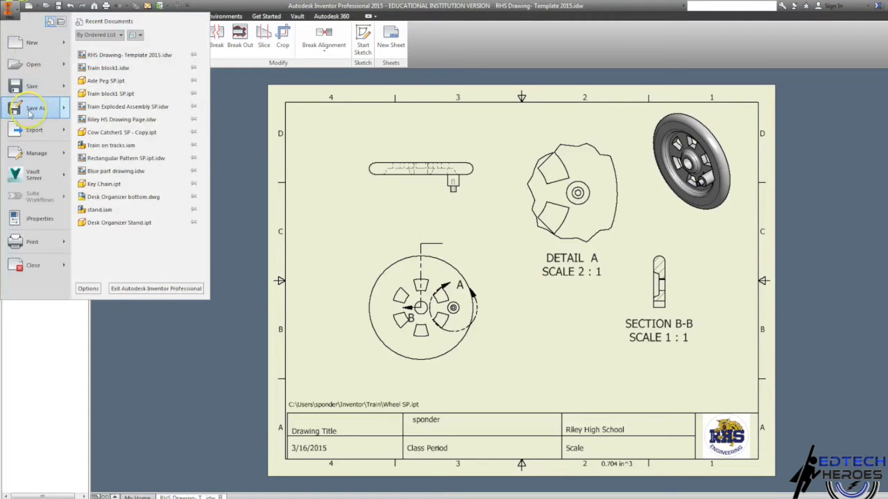
mouse_move(30, 115)
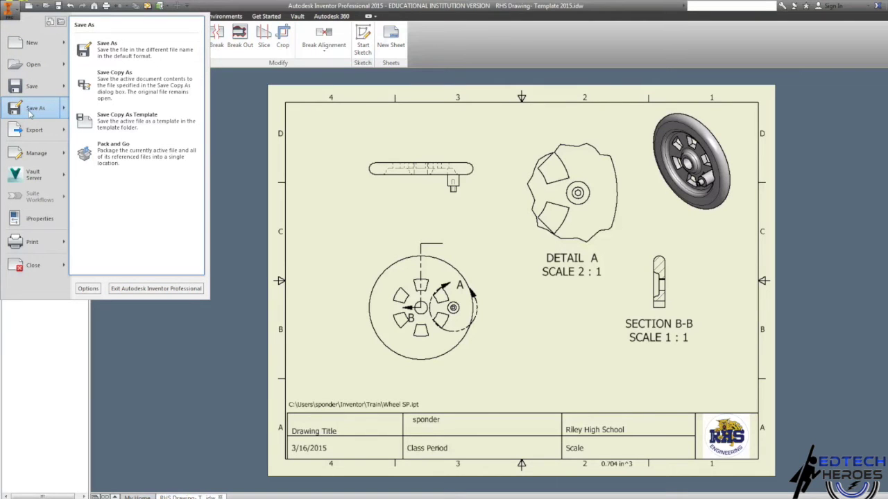
left_click(448, 6)
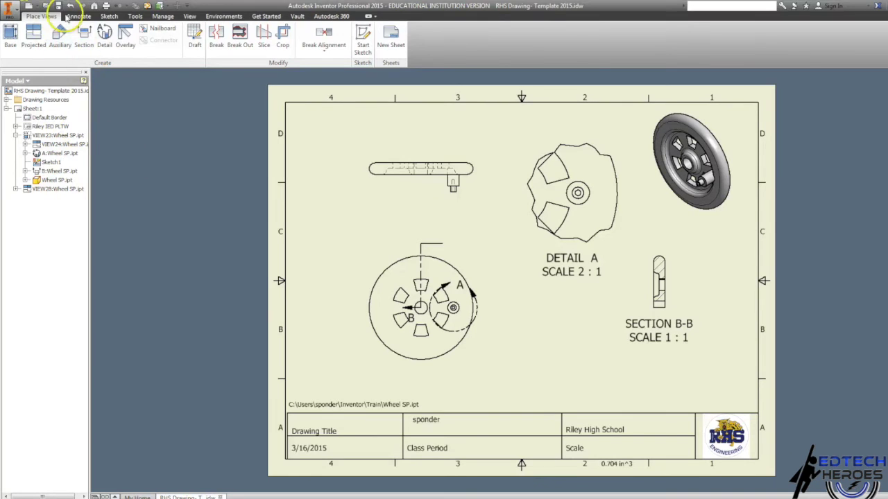
- Dimension the vertical distance between the two lowest horizontal edges of Section B-B, placed to the view's right
left_click(79, 16)
left_click(17, 37)
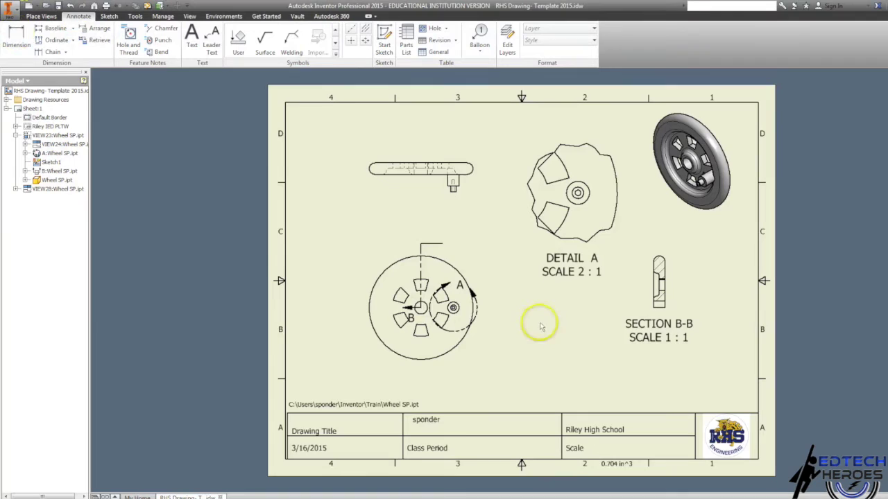
scroll(643, 298, "up", 5)
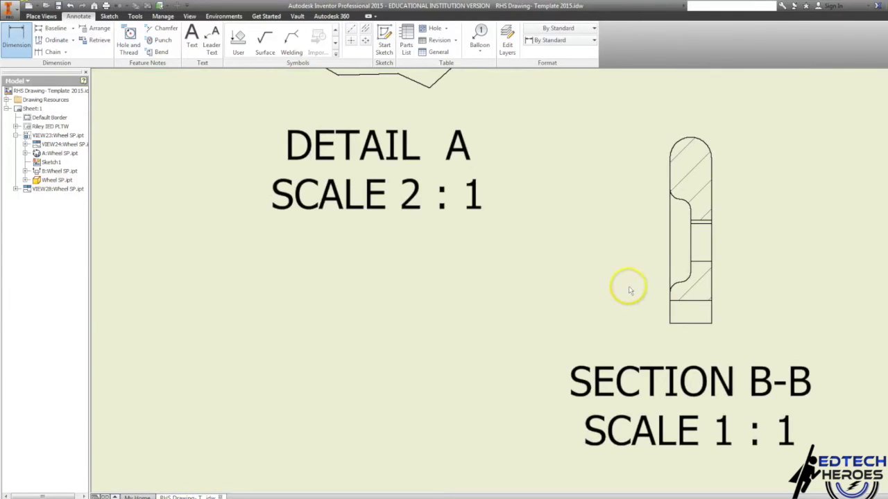
mouse_move(630, 291)
middle_mouse_down()
mouse_move(512, 299)
mouse_move(521, 294)
mouse_move(510, 302)
middle_mouse_up()
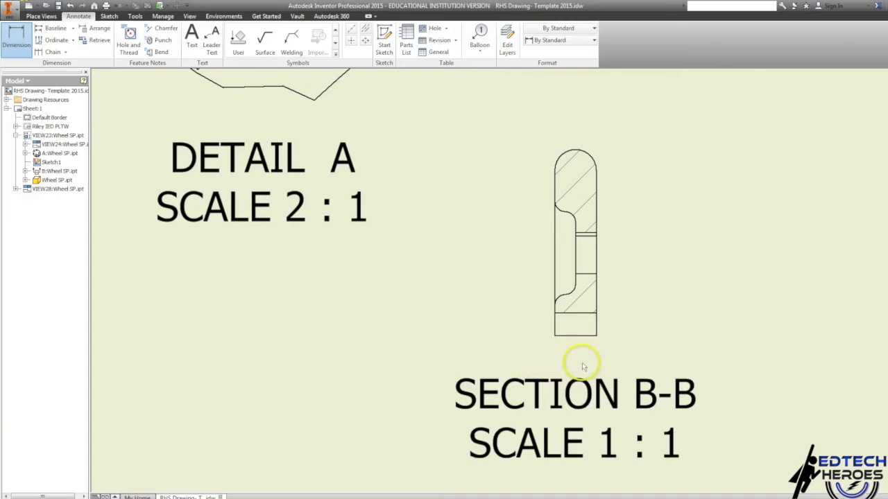
left_click(579, 326)
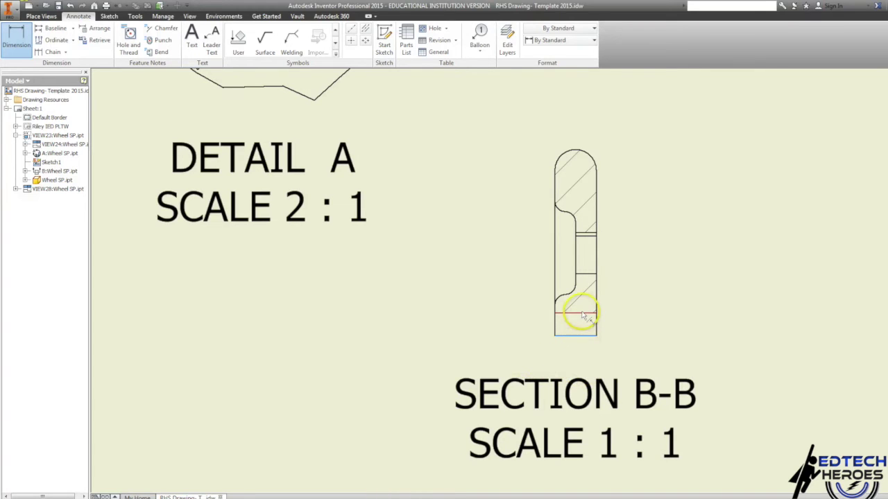
left_click(579, 310)
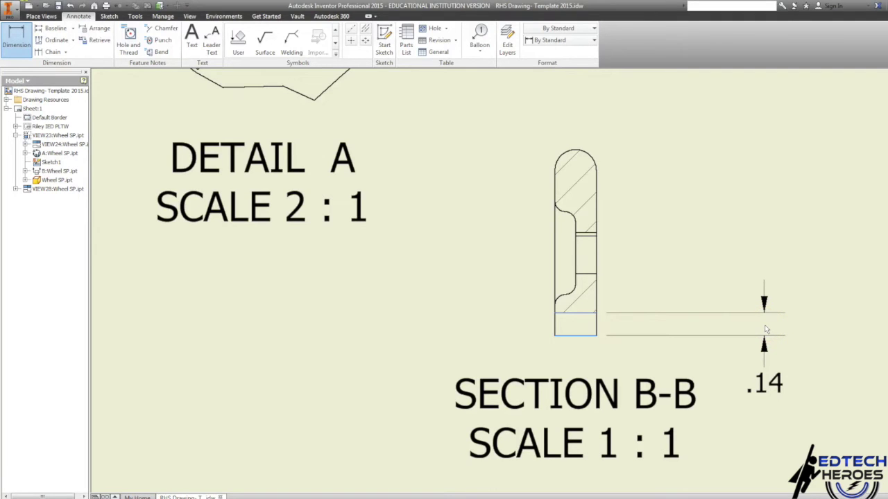
left_click(774, 391)
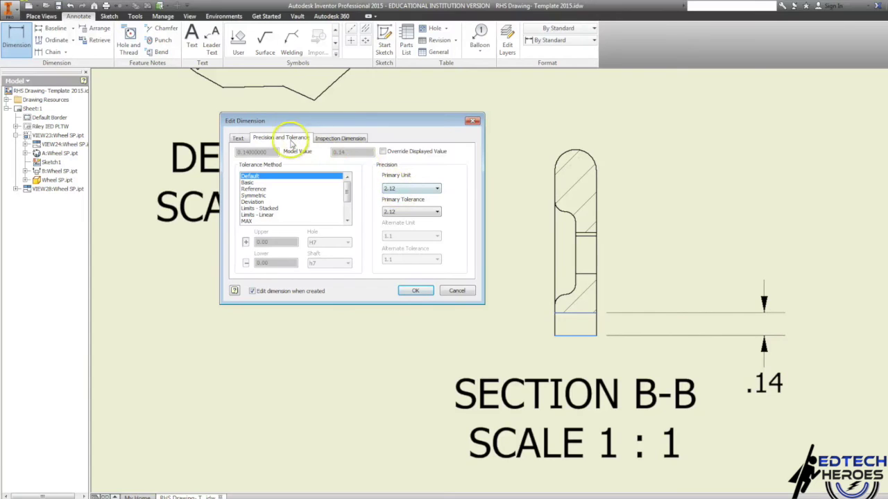
- Set the new dimension's primary unit precision to three decimals (3.123)
left_click(236, 139)
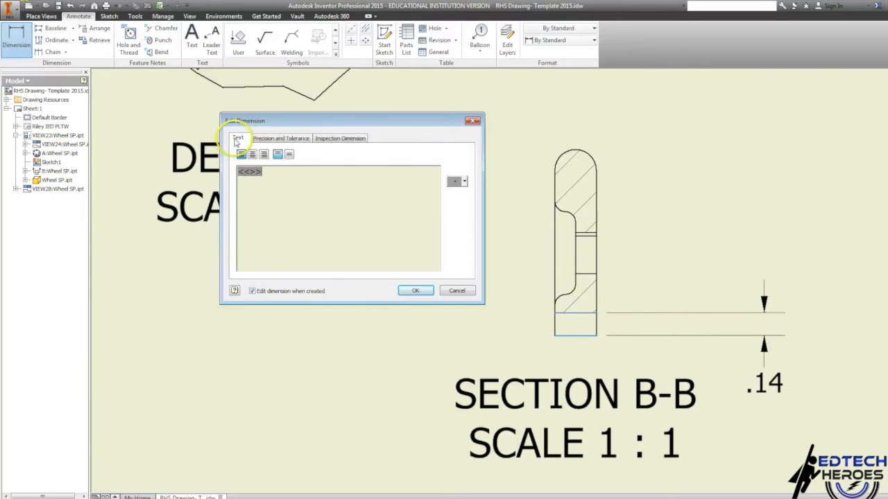
left_click(272, 139)
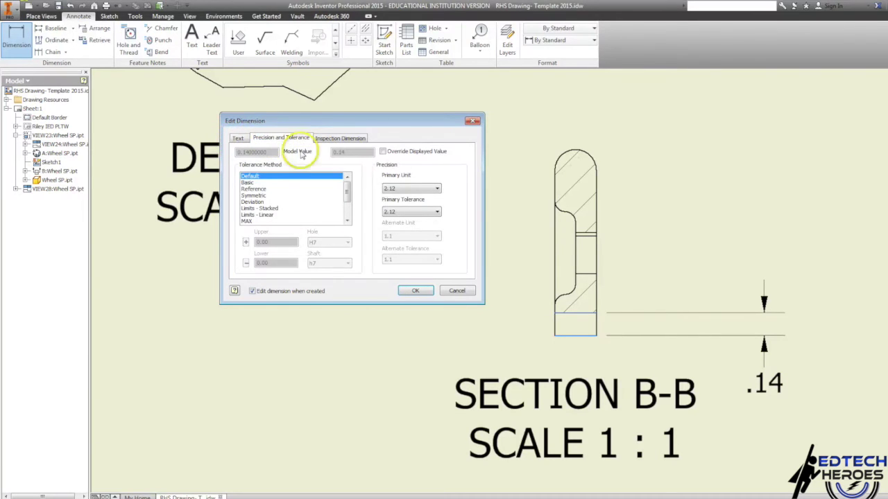
left_click(409, 190)
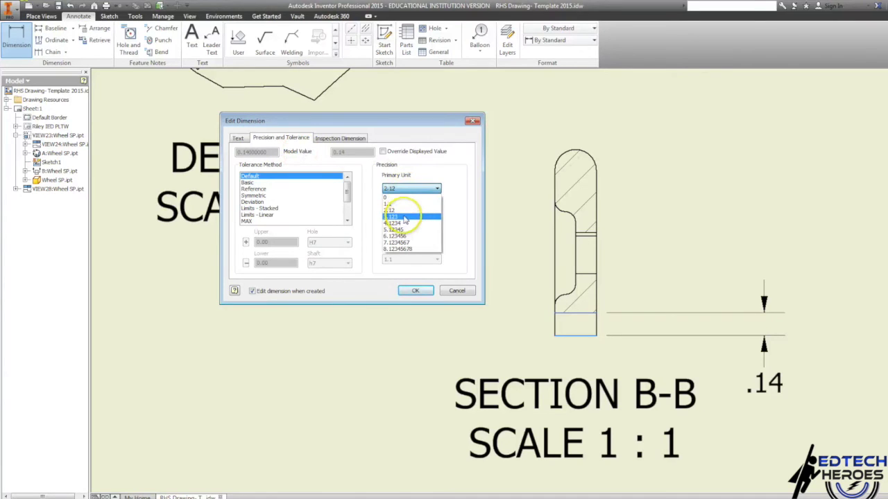
left_click(404, 217)
left_click(416, 290)
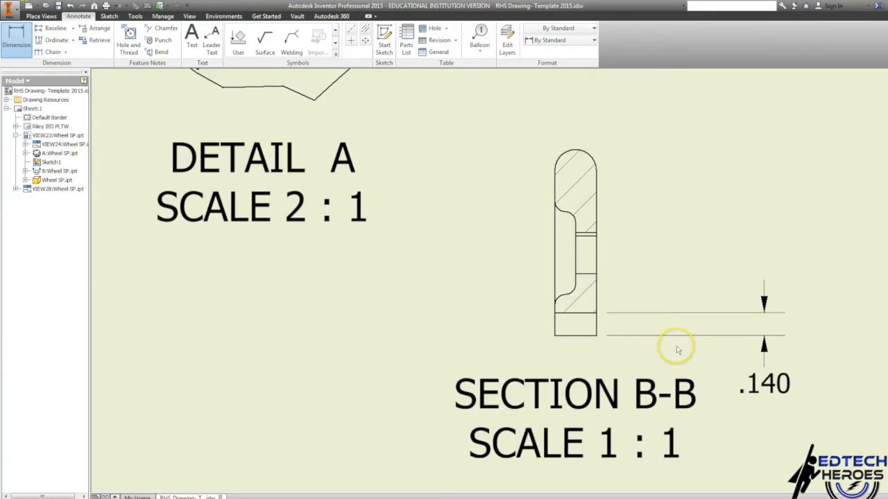
- Dimension the heights from Section B-B's bottom edge to the lower and upper recess arcs, stacking both dimensions to the right
left_click(575, 336)
left_click(566, 296)
left_click(848, 312)
left_click(415, 291)
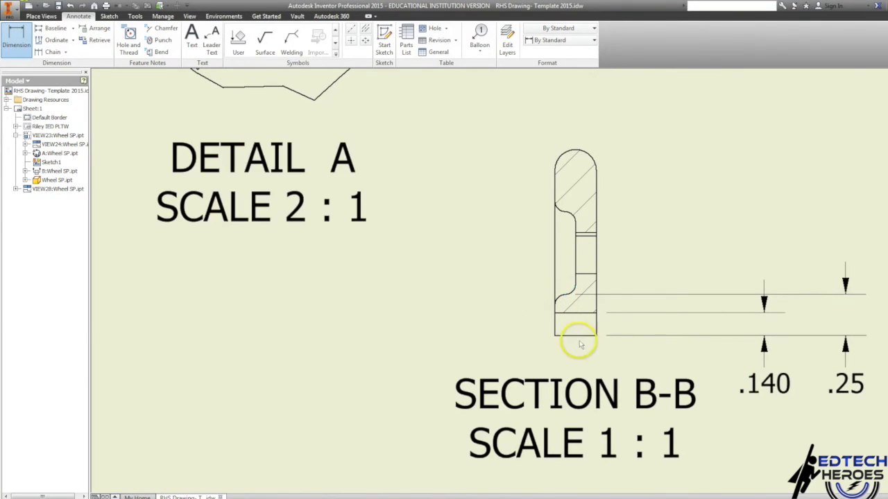
left_click(573, 336)
left_click(580, 210)
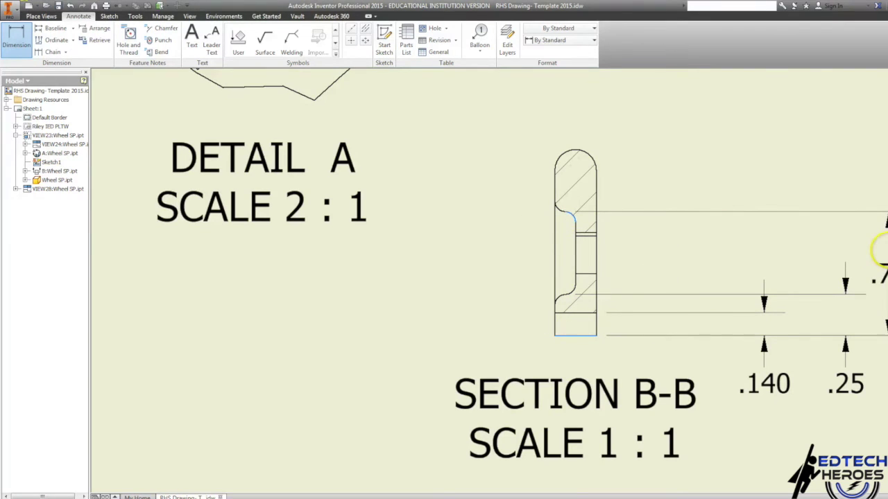
left_click(882, 254)
left_click(425, 286)
left_click(575, 337)
left_click(573, 150)
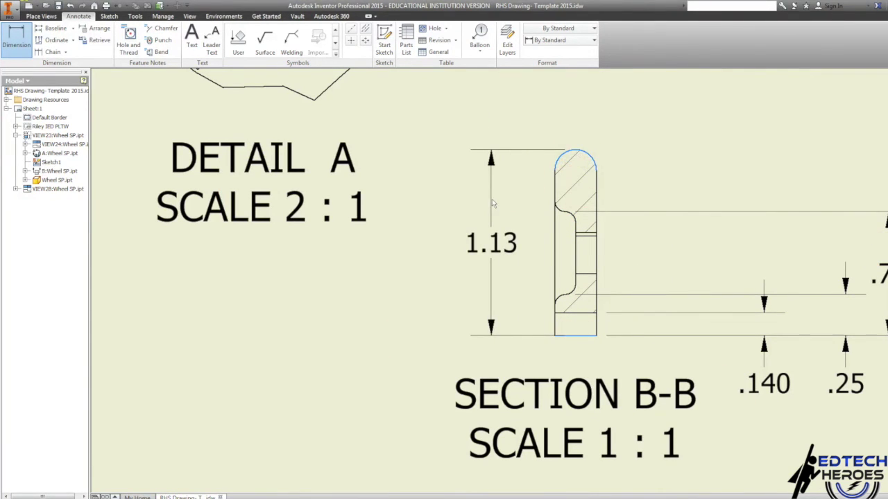
key("Escape")
- Dimension the height from Section B-B's bottom edge to the centre of the rounded top, placed to the view's left
key("d")
left_click(571, 338)
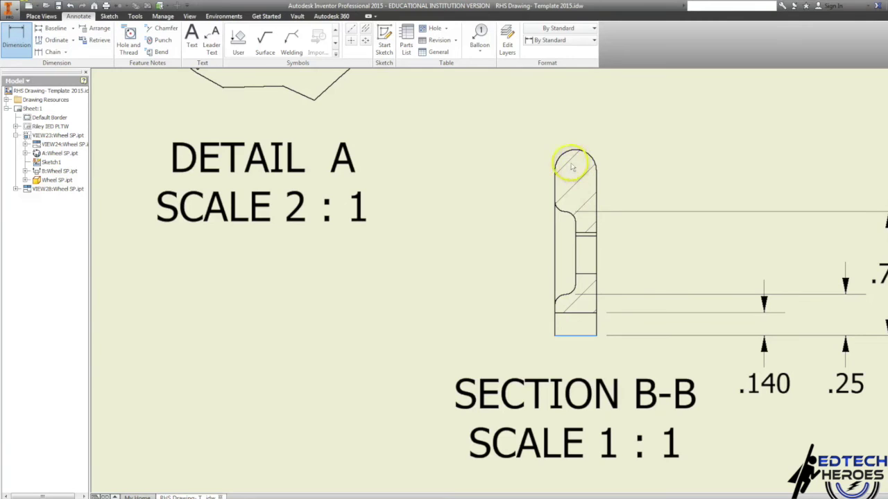
left_click(573, 152)
left_click(486, 253)
left_click(455, 290)
- Add a radius dimension to the rounded top of Section B-B with three-decimal precision (3.123)
left_click(584, 154)
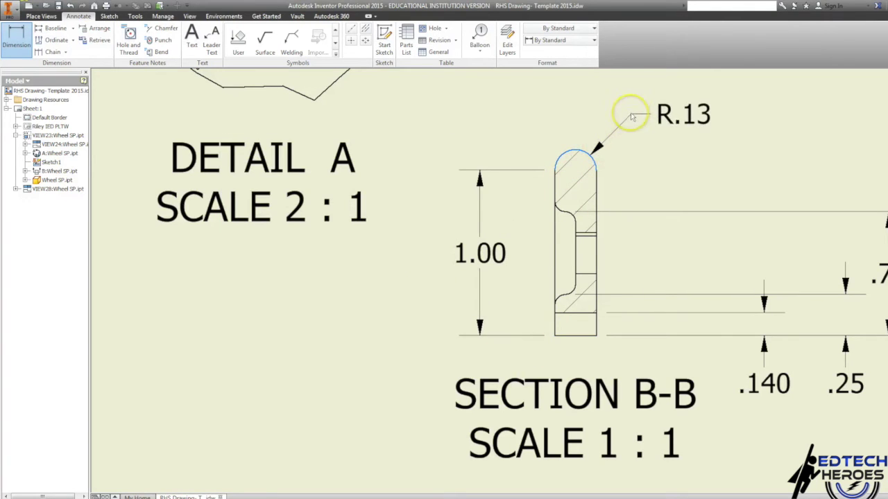
left_click(653, 115)
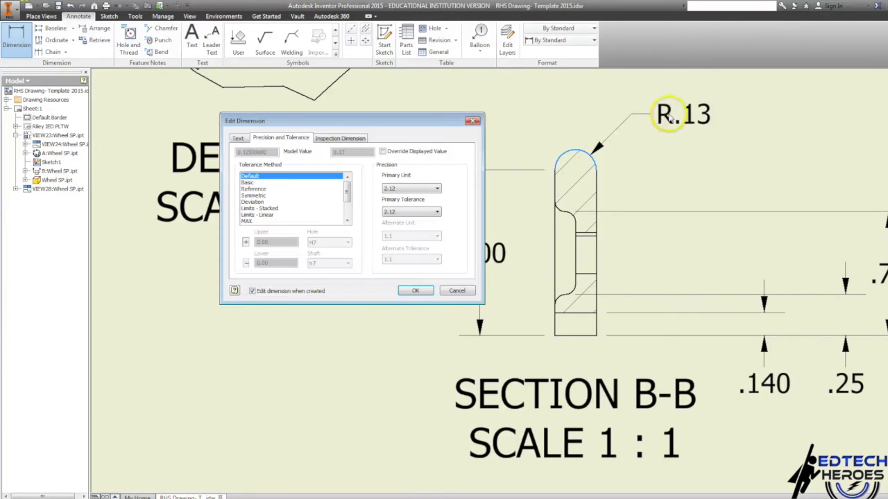
left_click(435, 189)
left_click(413, 216)
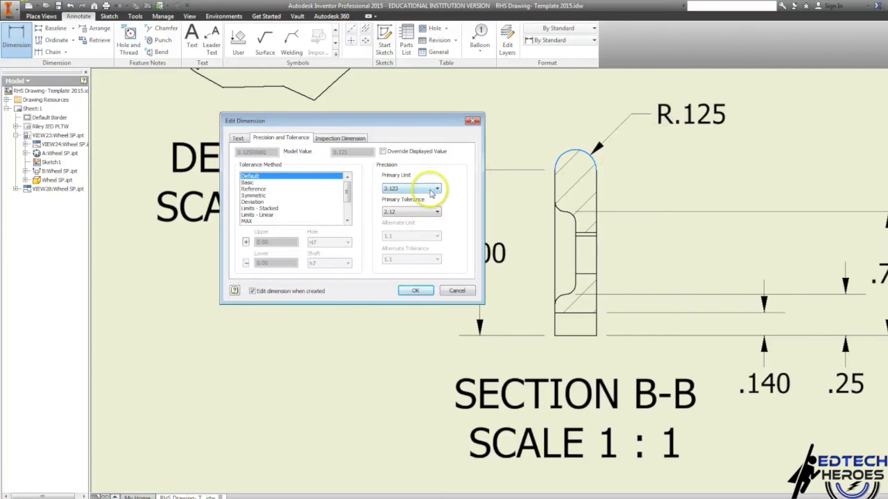
left_click(417, 291)
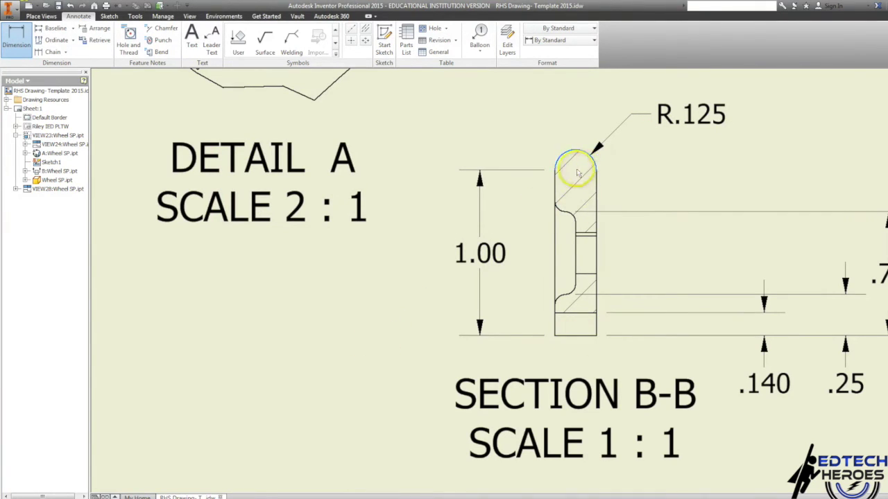
- Dimension Section B-B's half width to three decimals and its full width to two decimals, stacked above the view
left_click(575, 161)
left_click(568, 79)
left_click(409, 188)
left_click(413, 216)
left_click(415, 291)
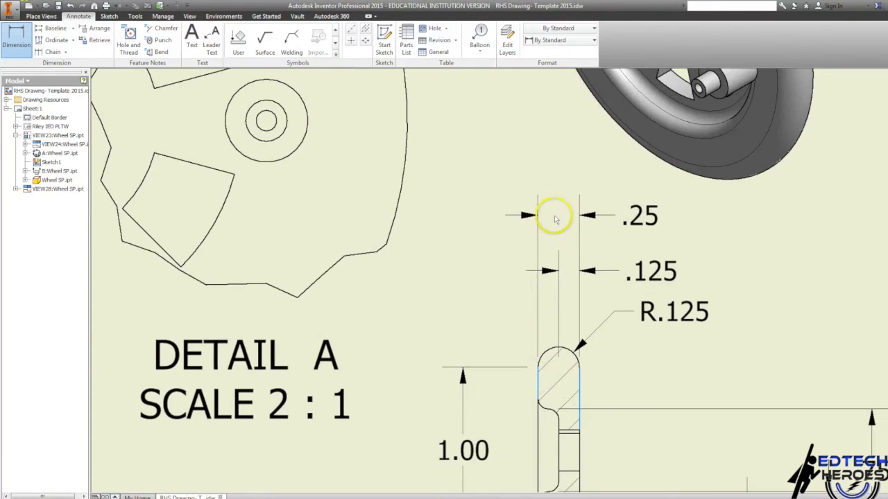
left_click(559, 213)
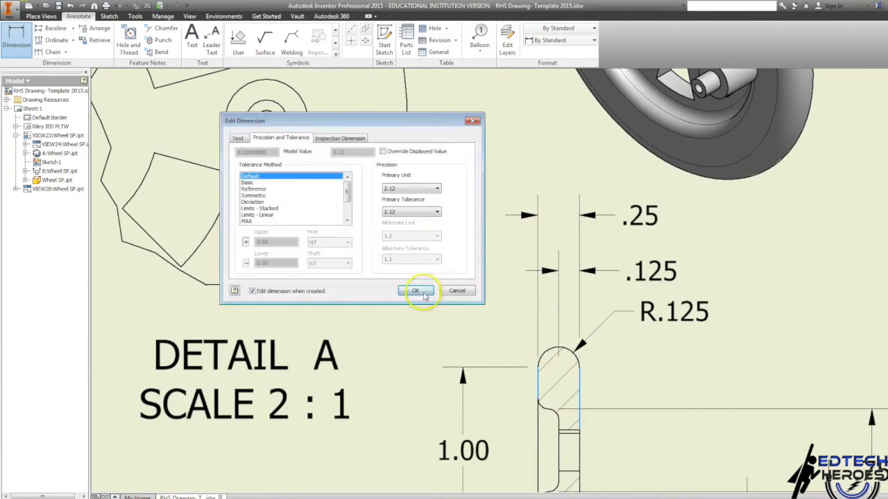
left_click(420, 291)
- Dimension the horizontal distance between the hub hole and pin centres in the base view, and move the dimension below the wheel
key("Home")
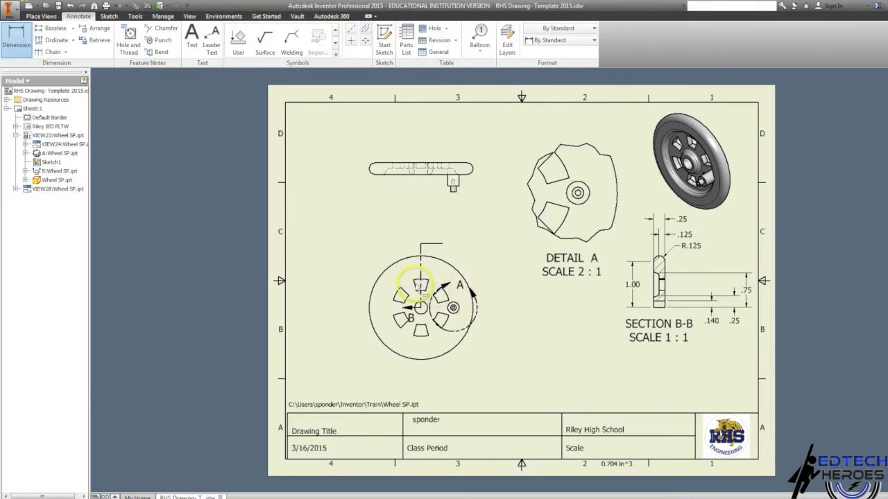
scroll(449, 305, "up", 5)
left_click(355, 295)
left_click(473, 296)
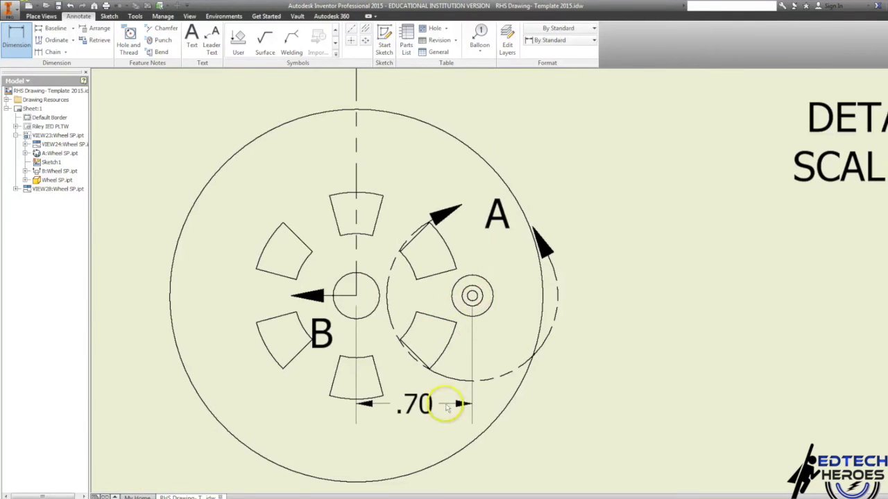
left_click(446, 408)
left_click(451, 289)
left_click_drag(415, 406, 430, 489)
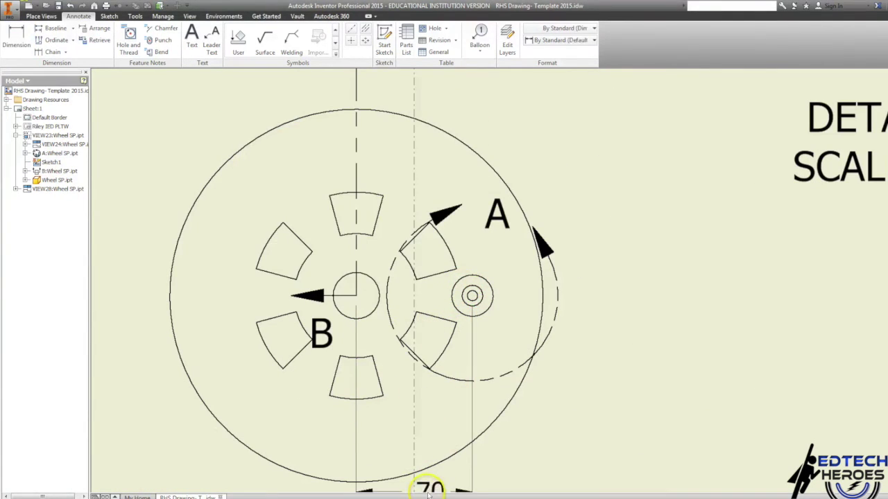
- Add angular dimensions between the top slot and upper-right slot, and between the upper-right slot's two straight sides, outside the base view's wheel
left_click(17, 38)
left_click(378, 212)
left_click(416, 236)
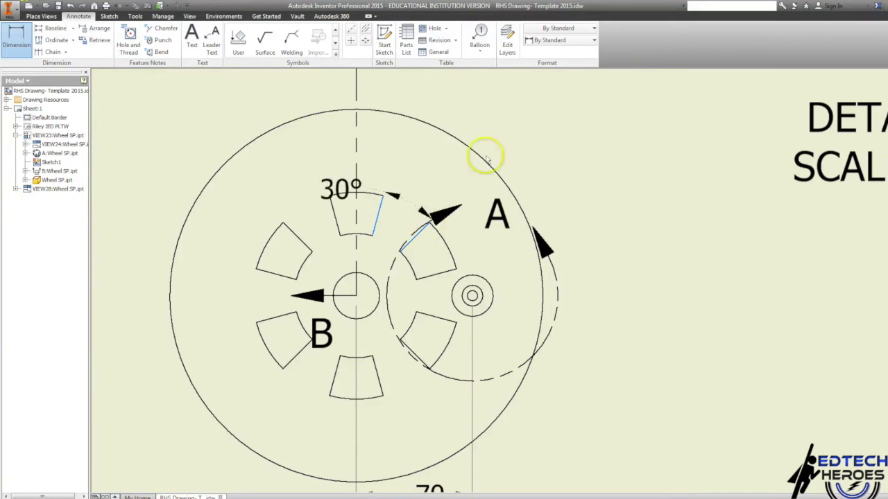
left_click(477, 94)
left_click(414, 237)
left_click(437, 272)
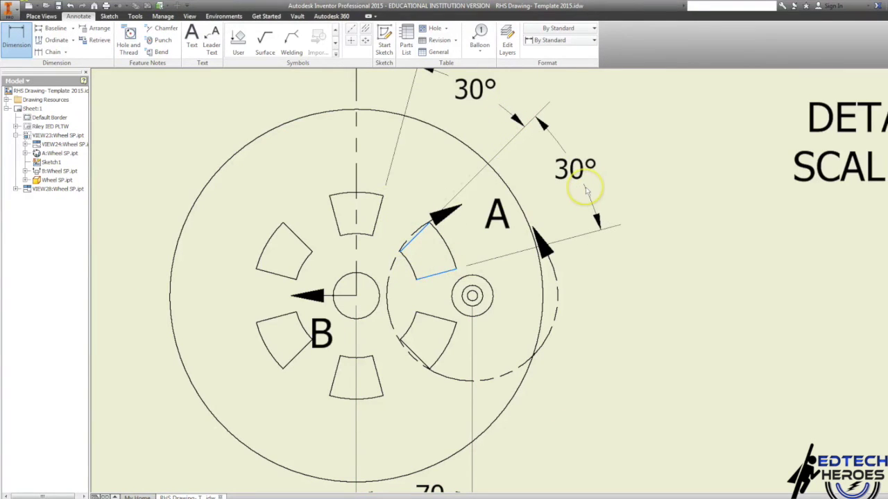
left_click(586, 191)
left_click(412, 292)
- Add a radius dimension to the upper recess fillet in Section B-B with 3.123 precision and the suffix TYP
scroll(614, 284, "down", 3)
scroll(673, 403, "up", 3)
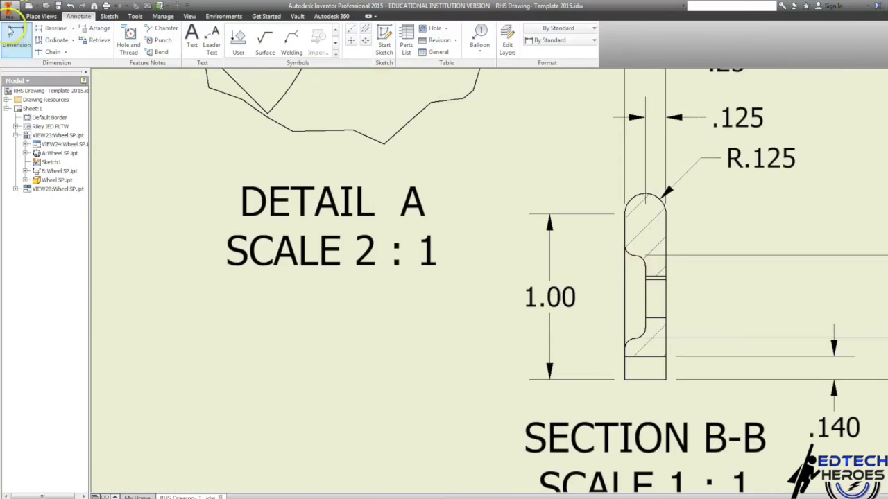
left_click(10, 31)
left_click(627, 255)
left_click(568, 157)
left_click(421, 190)
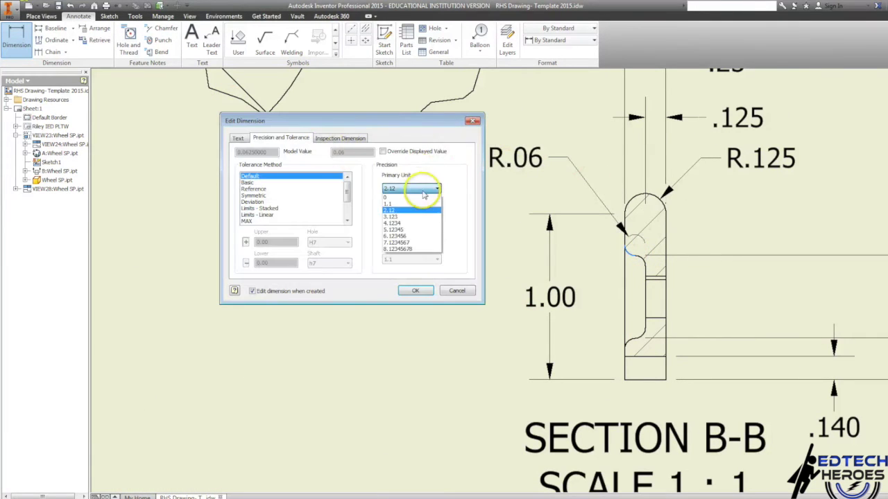
left_click(392, 217)
left_click(237, 138)
left_click(280, 173)
type("TYP")
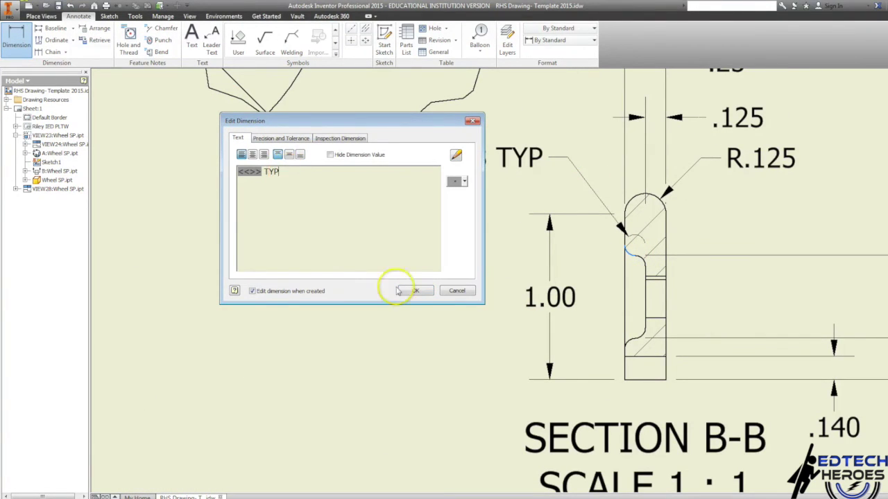
left_click(409, 291)
- Set the precision of Section B-B's TYP fillet radius dimension to four decimals
scroll(412, 299, "down", 4)
double_click(597, 242)
left_click(281, 138)
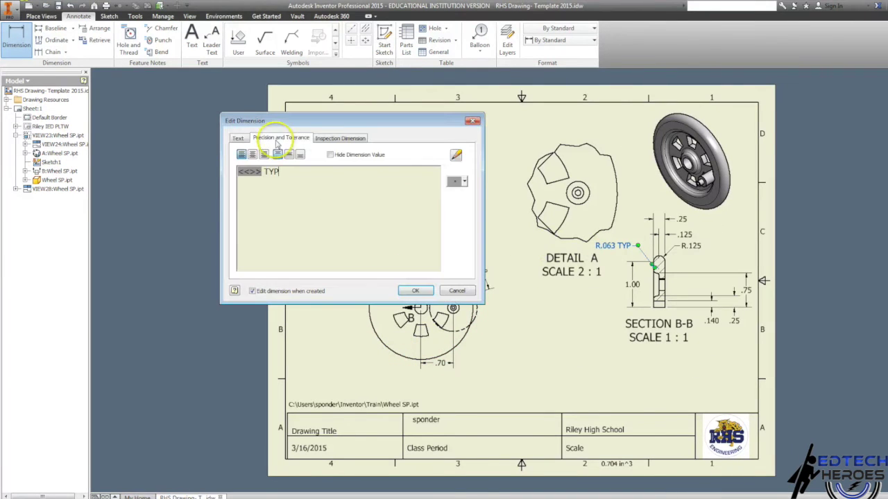
left_click(422, 190)
left_click(402, 197)
left_click(416, 291)
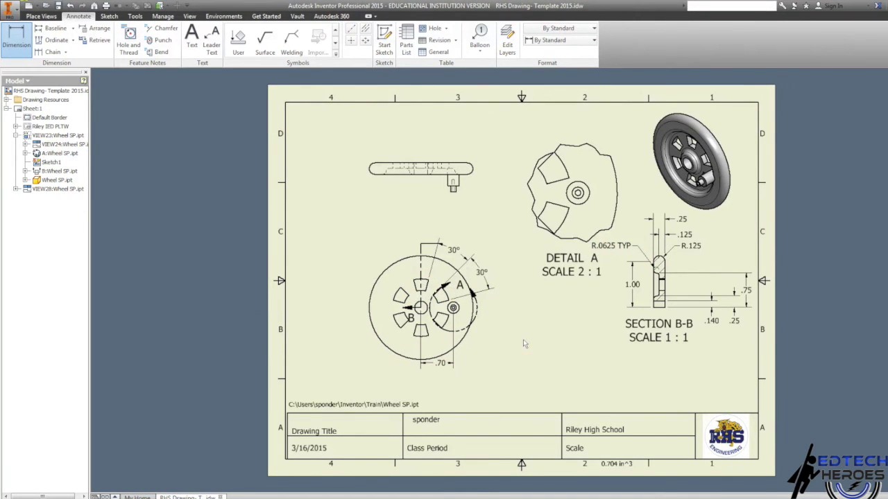
- Add a radius dimension with three-decimal precision to the outer arc of the base view's upper-left slot
left_click(401, 282)
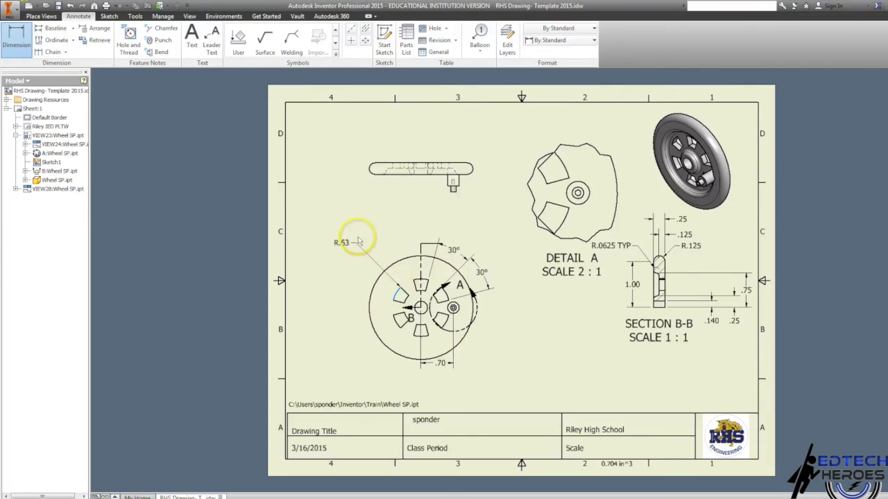
left_click(352, 236)
left_click(411, 188)
left_click(402, 201)
left_click(414, 291)
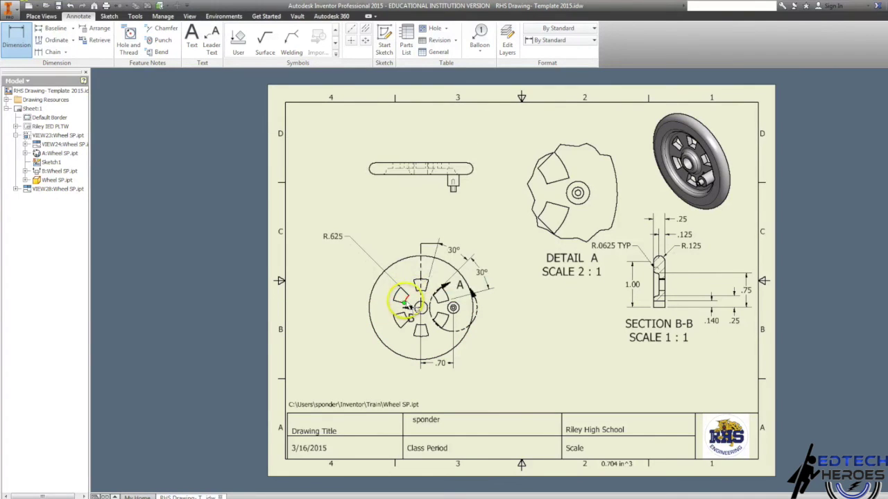
- Add a radius dimension with three-decimal precision to the inner arc of the same slot, placed below the outer-arc radius
scroll(397, 312, "down", 5)
left_click(664, 361)
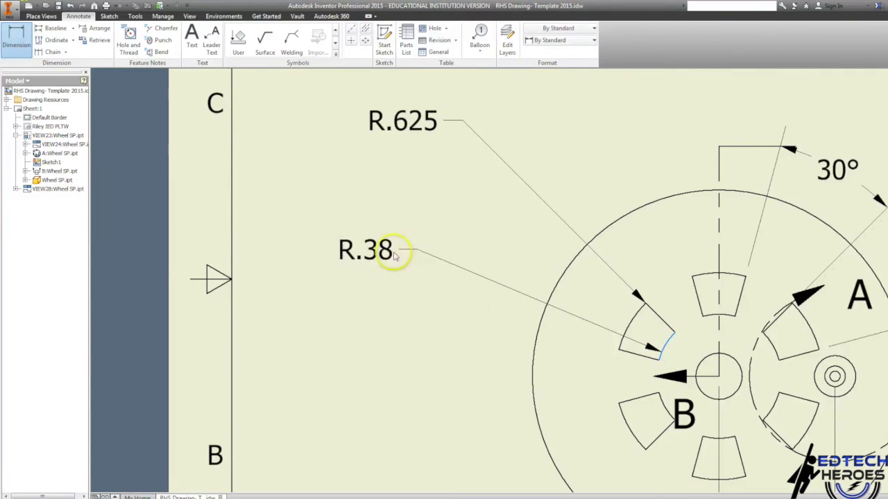
left_click(396, 254)
left_click(411, 188)
left_click(402, 201)
left_click(414, 291)
scroll(512, 268, "up", 5)
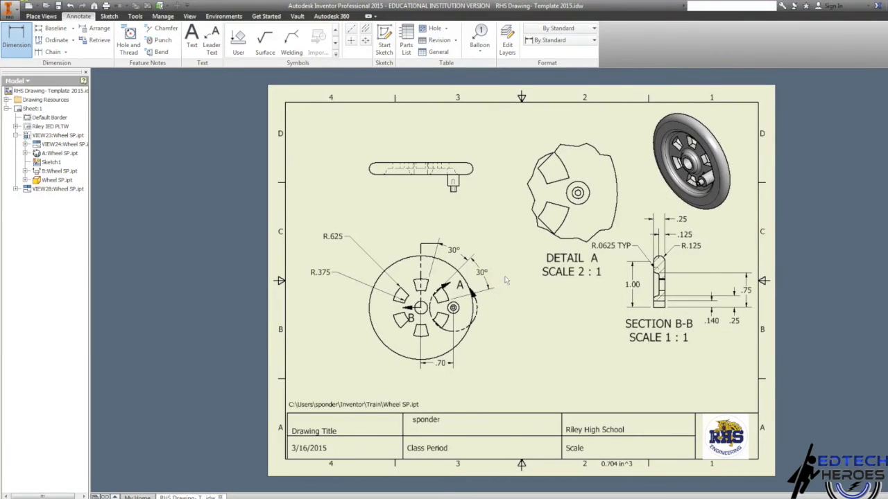
- Add a diameter dimension with three-decimal precision to the hub hole in the base view, placed above the slot radii
scroll(425, 301, "down", 5)
left_click(416, 305)
left_click(345, 161)
left_click(411, 188)
left_click(403, 201)
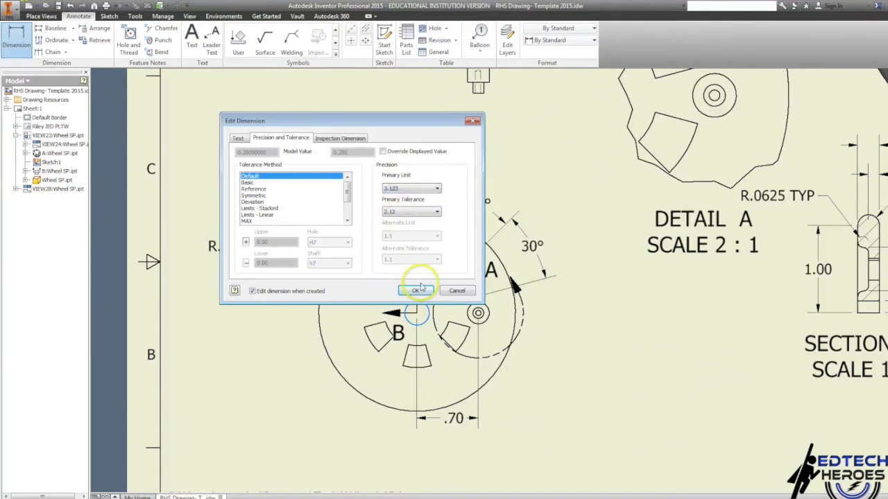
left_click(419, 290)
scroll(559, 289, "up", 5)
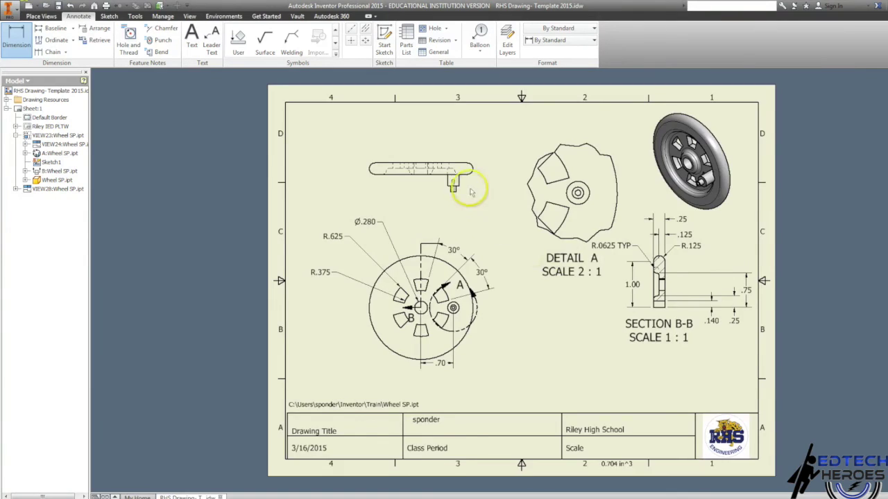
- Dimension the pin's full height below the wheel in the top view to three decimals, placed right of the pin
scroll(470, 193, "down", 5)
left_click(460, 157)
left_click(488, 208)
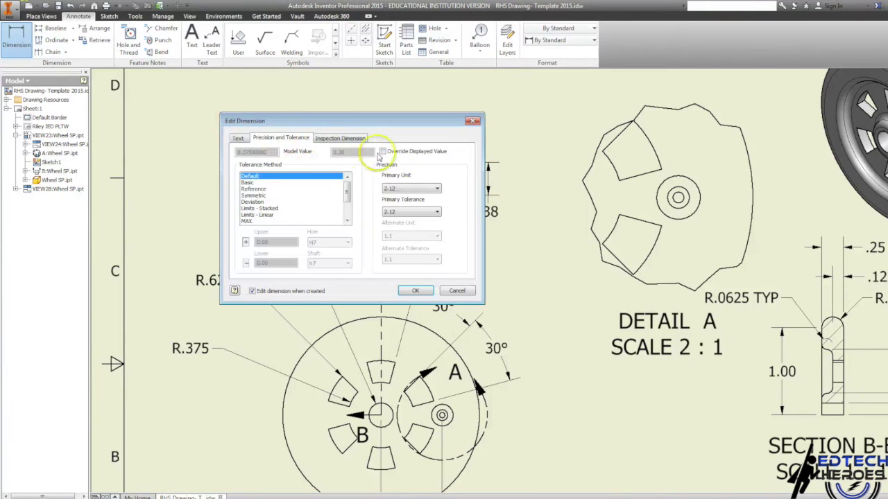
left_click(411, 188)
left_click(402, 201)
left_click(415, 290)
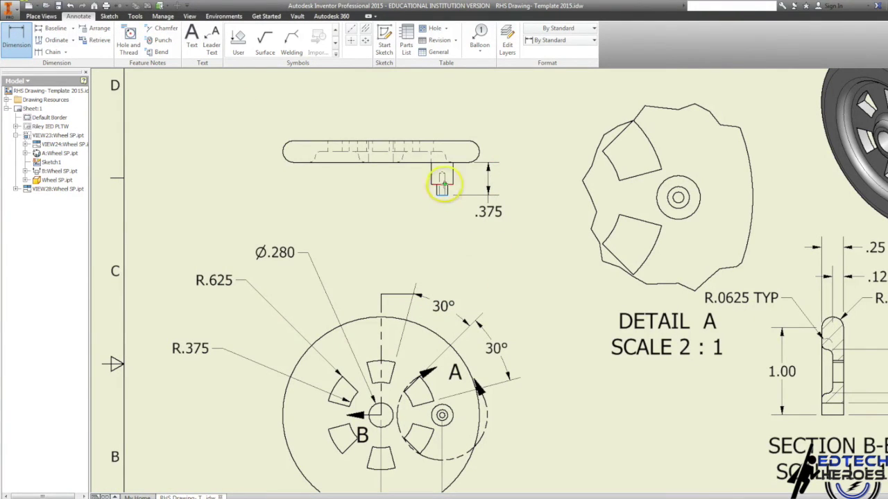
- Dimension the height of the pin's narrow tip in the top view to three decimals, placed left of the pin
left_click(442, 184)
left_click(393, 211)
left_click(401, 154)
left_click(397, 162)
left_click(417, 291)
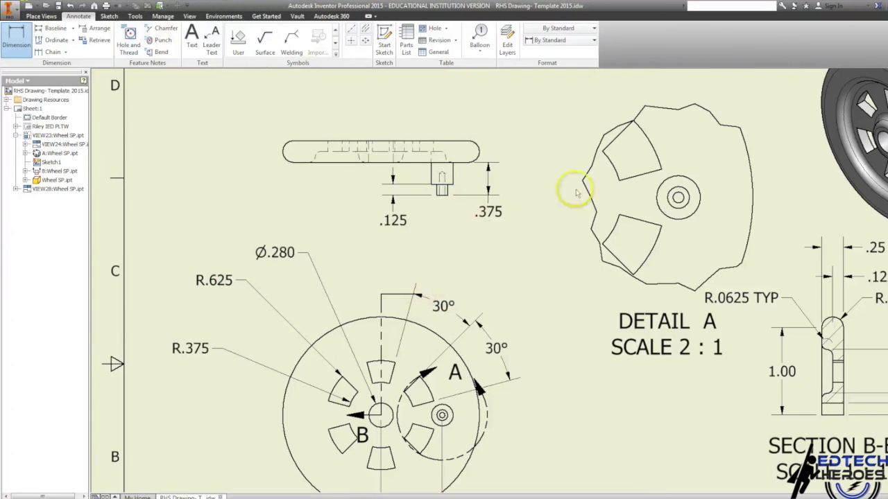
- Add a hole note to the pin's centre hole in Detail A, placed above and left of the view
key("h")
left_click(664, 184)
left_click(563, 89)
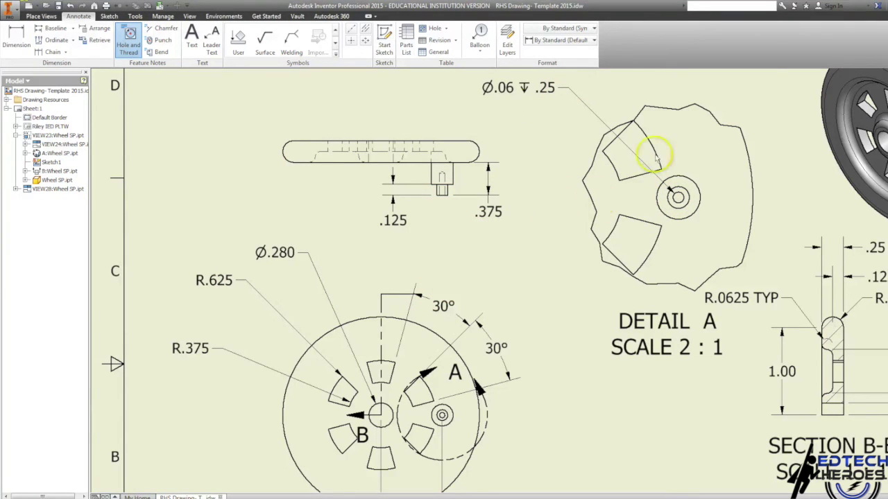
- Add a diameter dimension with three-decimal precision to the pin's middle circle in Detail A, placed above and right of the view
key("d")
left_click(685, 192)
left_click(736, 90)
left_click(398, 160)
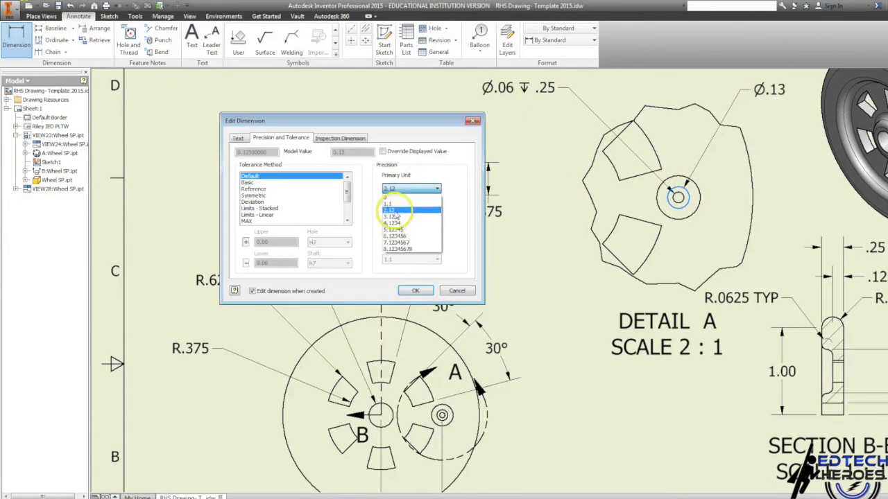
left_click(390, 201)
left_click(576, 392)
- Add a diameter dimension with three-decimal precision to the pin's outer circle in Detail A, placed to the view's right
left_click(698, 189)
left_click(775, 176)
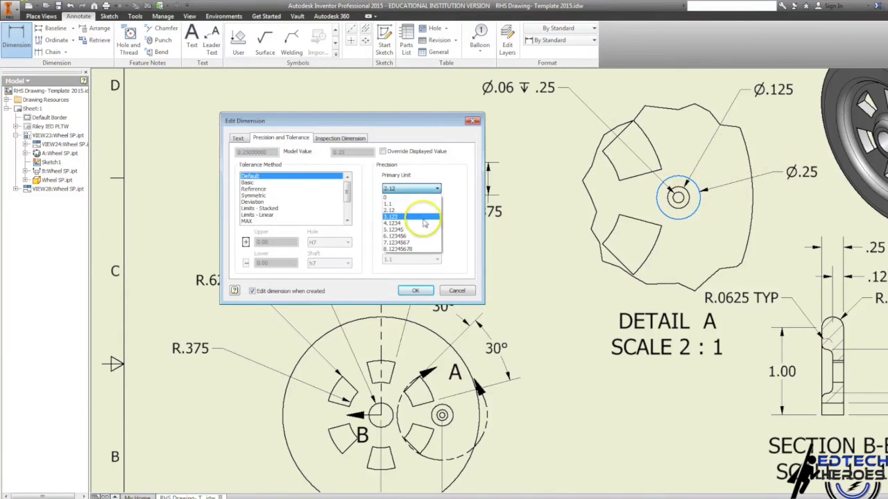
left_click(426, 272)
left_click(559, 361)
key("Home")
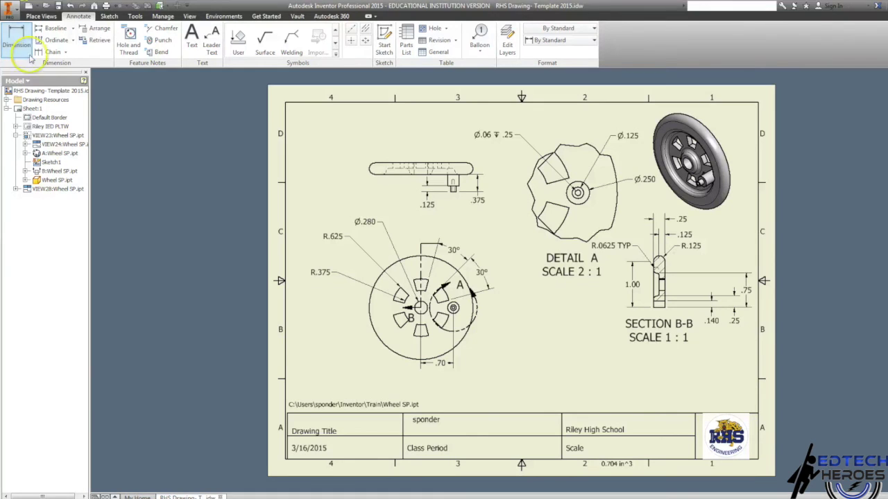
- Add a diameter dimension to the wheel's outer circle in the base view, placed to its left
left_click(370, 310)
left_click(326, 302)
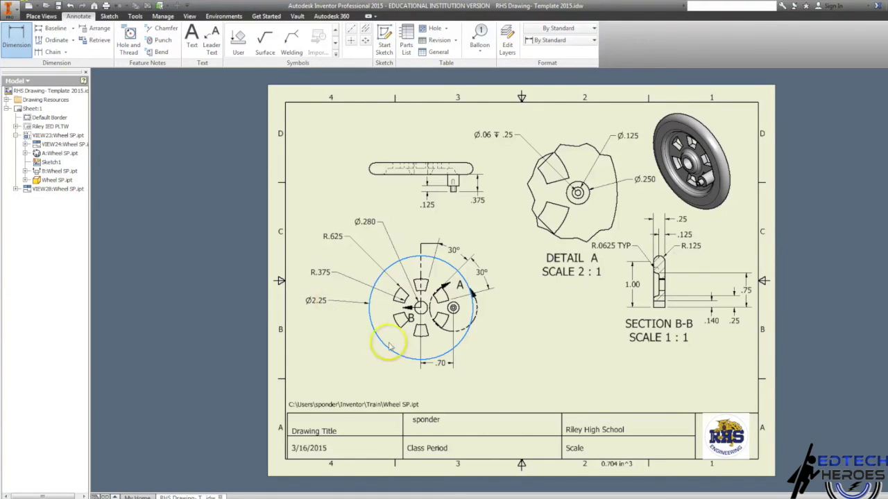
left_click(412, 289)
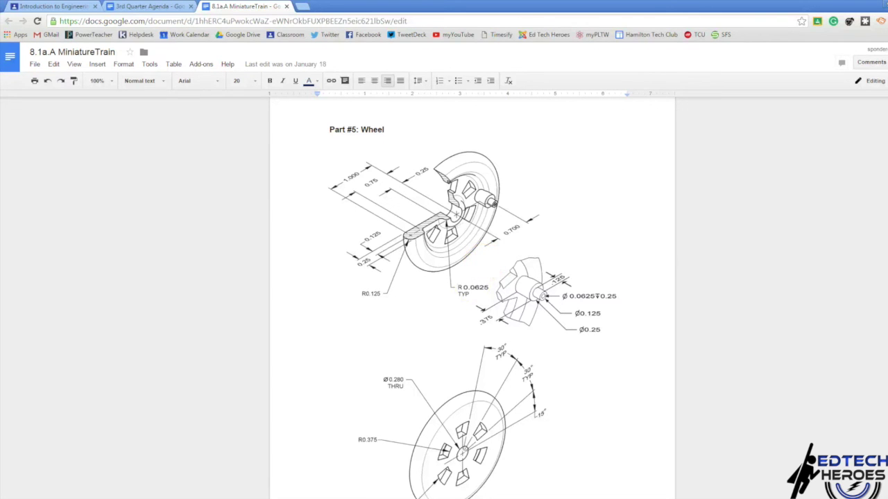
- Return from the reference document to the Inventor drawing and start the Text command for the title block's drawing title
left_click(319, 494)
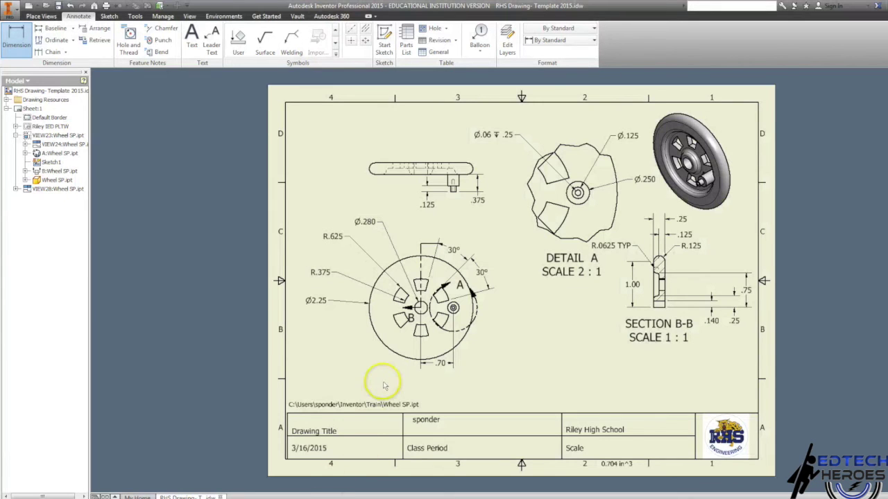
left_click(192, 41)
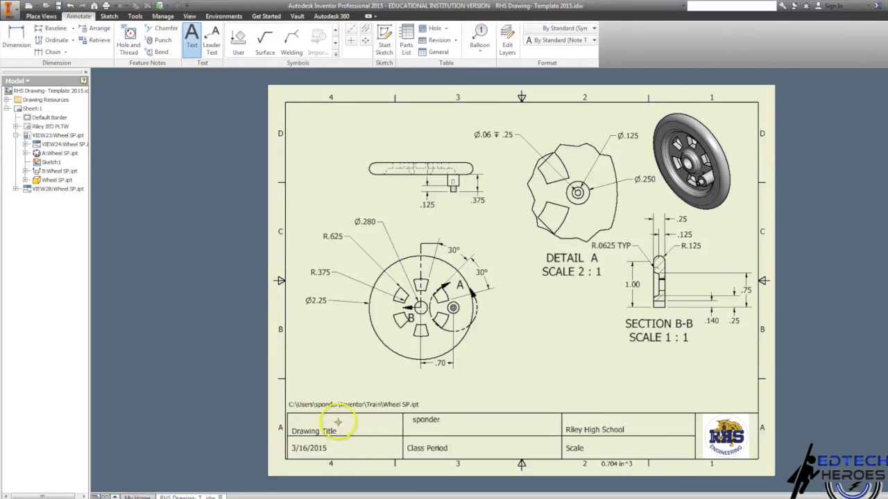